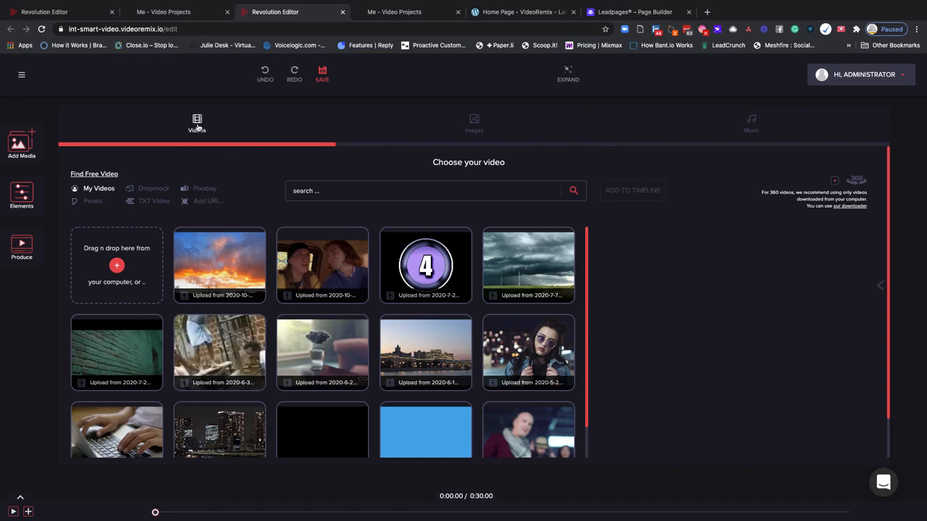
Look through the images, music and videos sections of the media library
{"action": "left_click", "coordinate": [451, 131]}
{"action": "left_click", "coordinate": [740, 126]}
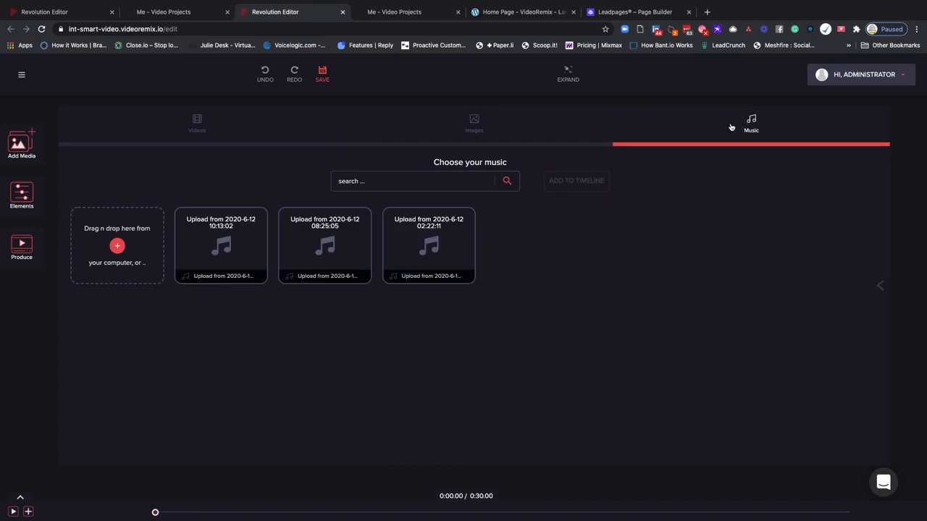
{"action": "left_click", "coordinate": [221, 133]}
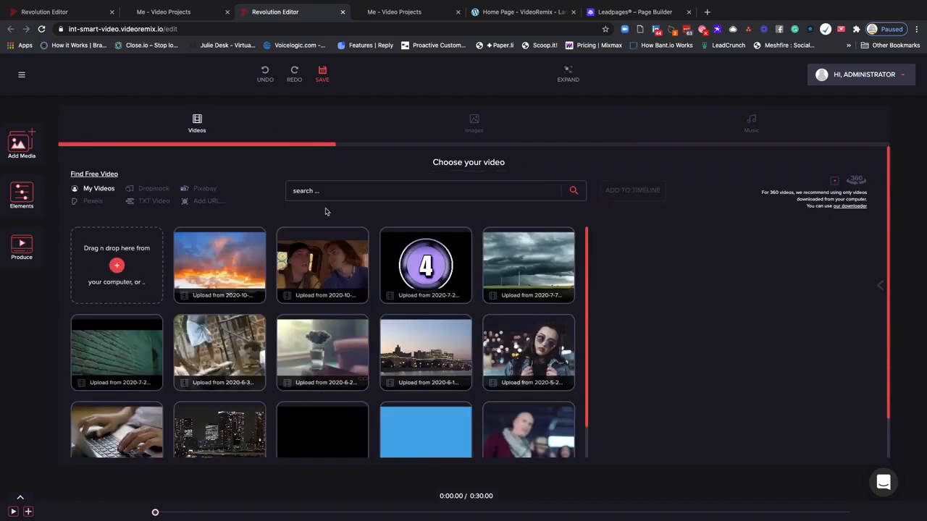
{"action": "scroll", "coordinate": [326, 212], "scroll_direction": "down", "scroll_amount": 2}
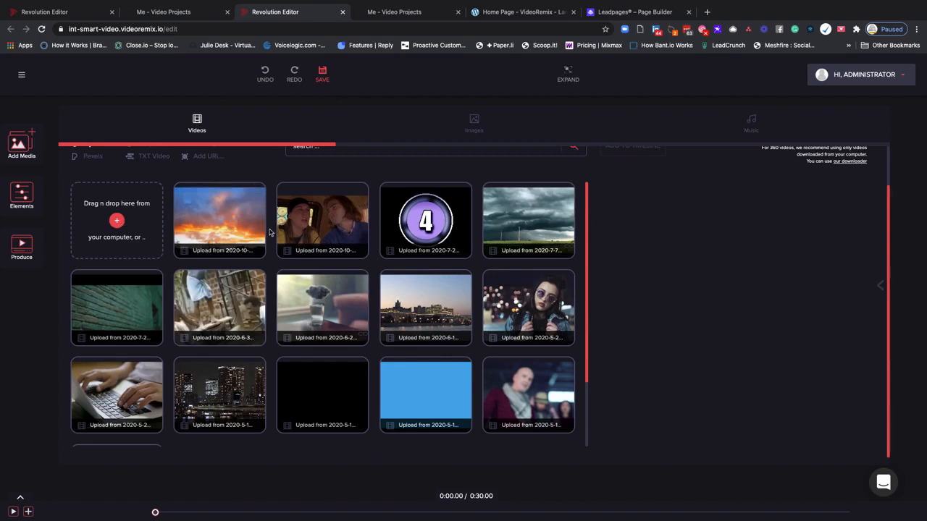
{"action": "scroll", "coordinate": [271, 233], "scroll_direction": "up", "scroll_amount": 2}
Select the sunset clip among the uploaded videos, preview it and close the preview without using it directly
{"action": "mouse_move", "coordinate": [257, 233]}
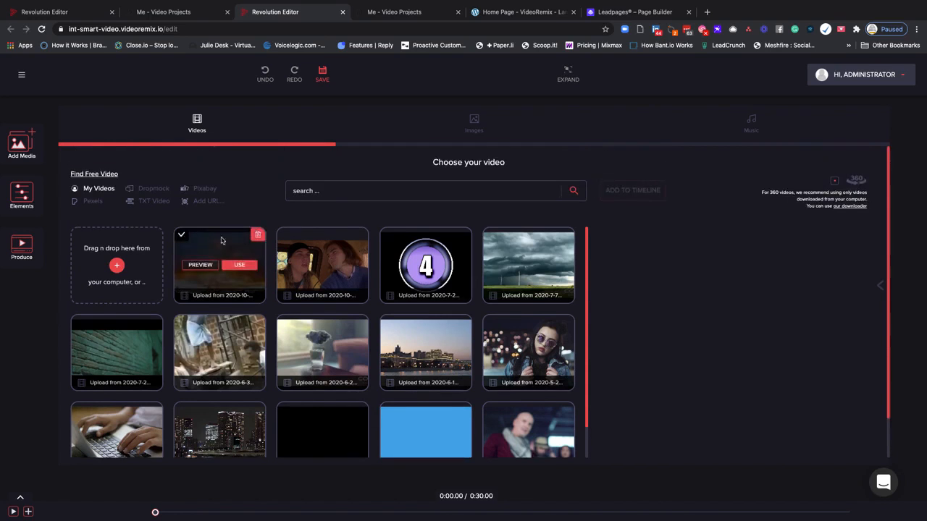
{"action": "left_click", "coordinate": [182, 237]}
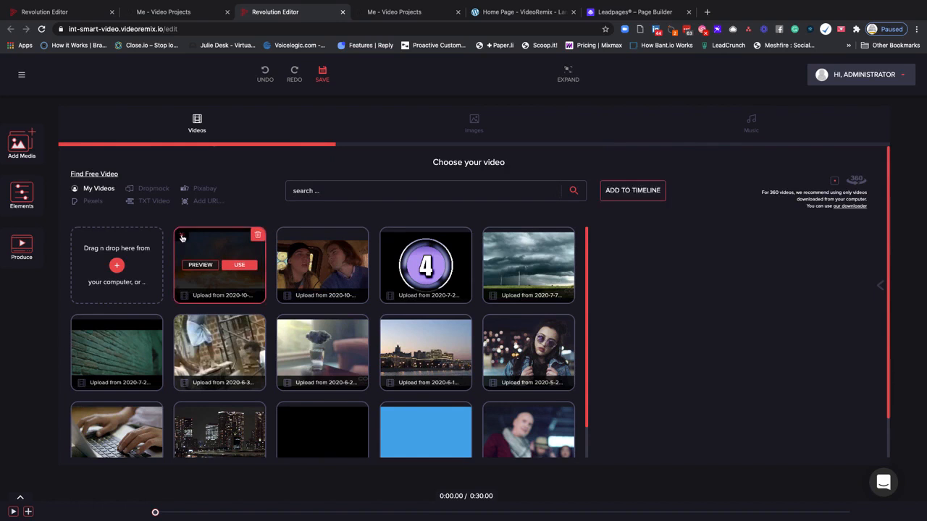
{"action": "left_click", "coordinate": [209, 266]}
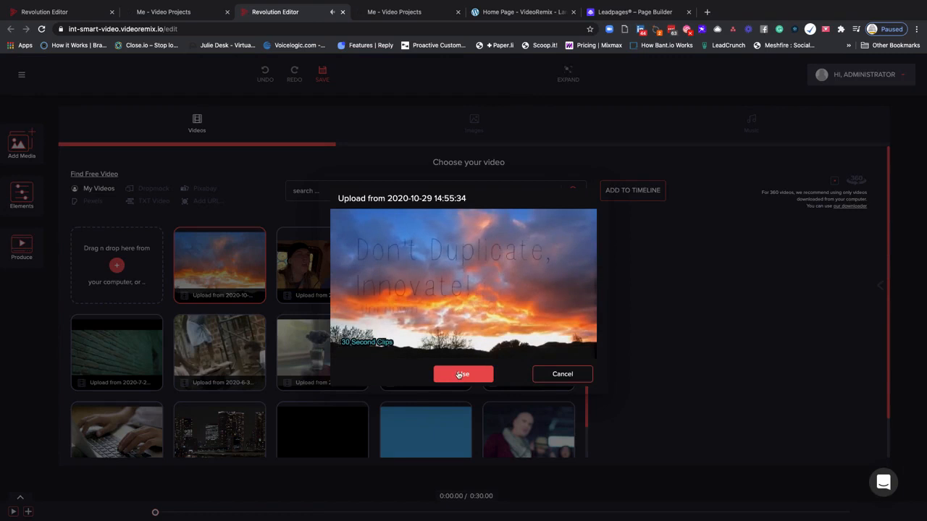
{"action": "left_click", "coordinate": [574, 374]}
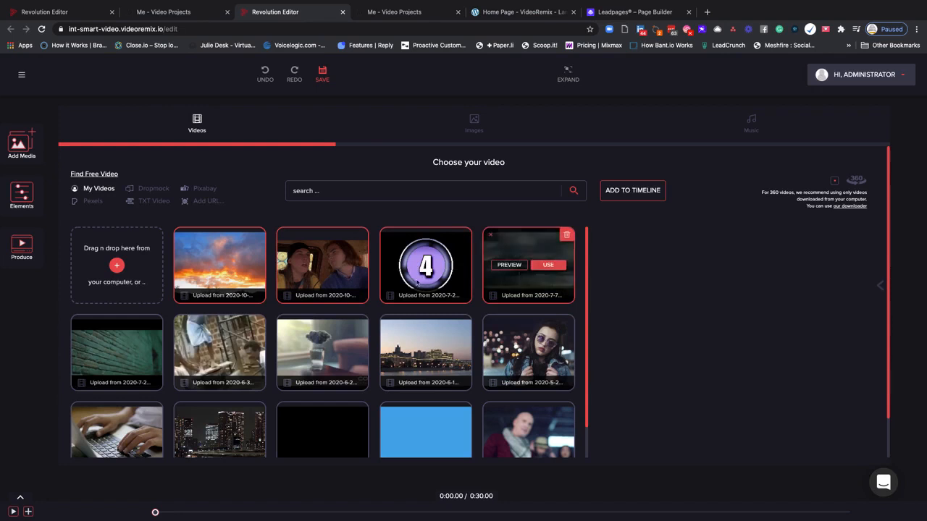
Add the five second-row clips to the video selection and preview the clip of the woman in sunglasses
{"action": "left_click", "coordinate": [76, 321]}
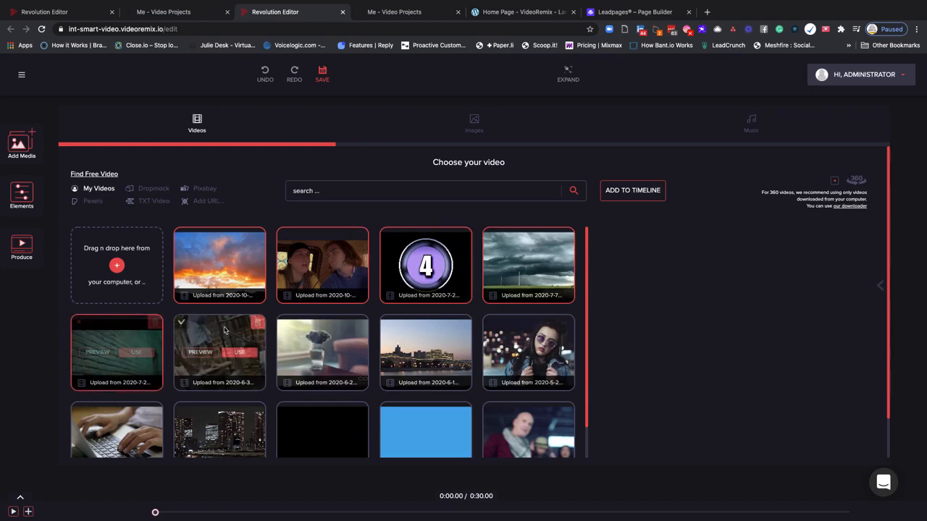
{"action": "left_click", "coordinate": [181, 323]}
{"action": "left_click", "coordinate": [284, 323]}
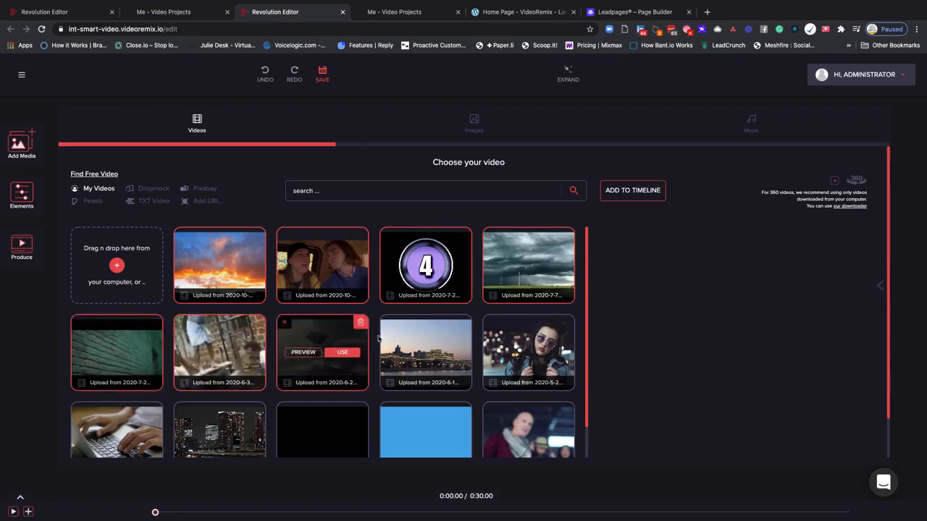
{"action": "left_click", "coordinate": [388, 323]}
{"action": "left_click", "coordinate": [491, 322]}
{"action": "left_click", "coordinate": [508, 353]}
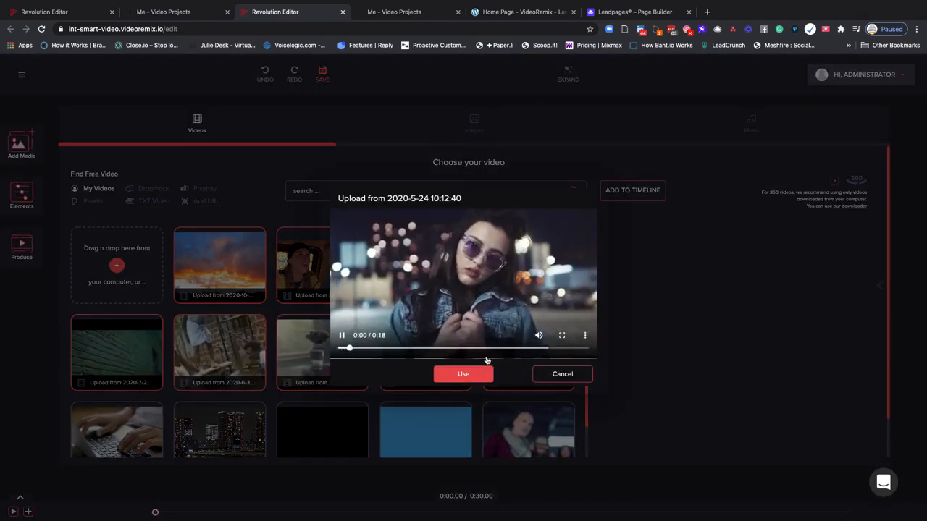
{"action": "left_click", "coordinate": [559, 377]}
Add the selected uploaded videos to the timeline and expand the timeline to show the clips
{"action": "mouse_move", "coordinate": [203, 277]}
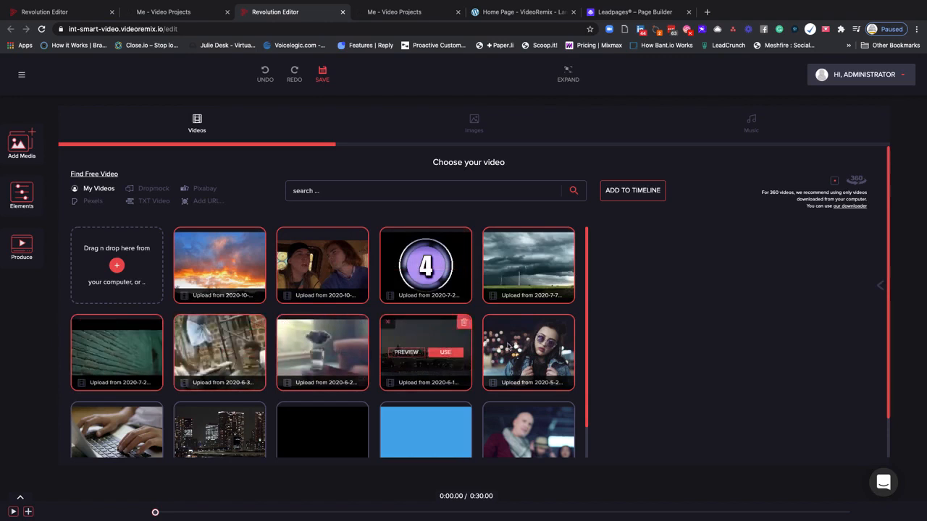
{"action": "scroll", "coordinate": [627, 228], "scroll_direction": "down", "scroll_amount": 1}
{"action": "scroll", "coordinate": [627, 227], "scroll_direction": "down", "scroll_amount": 1}
{"action": "scroll", "coordinate": [627, 228], "scroll_direction": "up", "scroll_amount": 2}
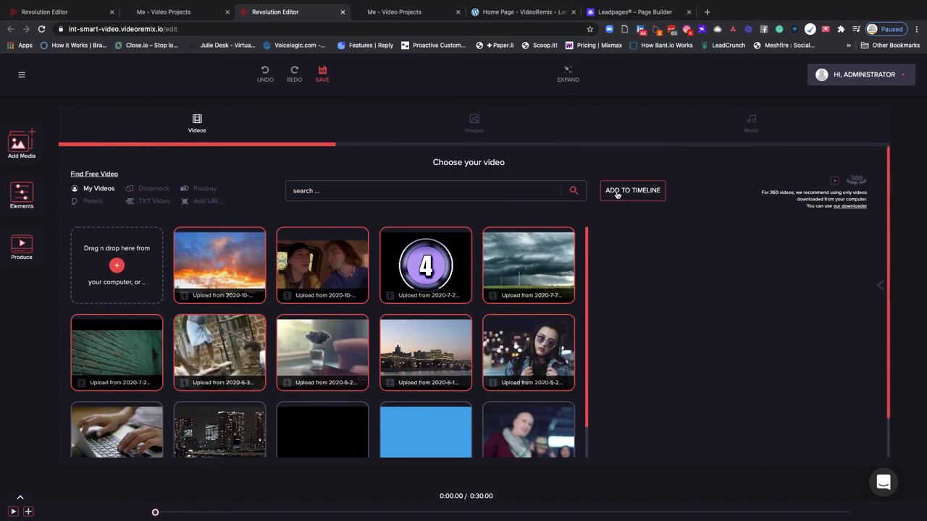
{"action": "left_click", "coordinate": [616, 191]}
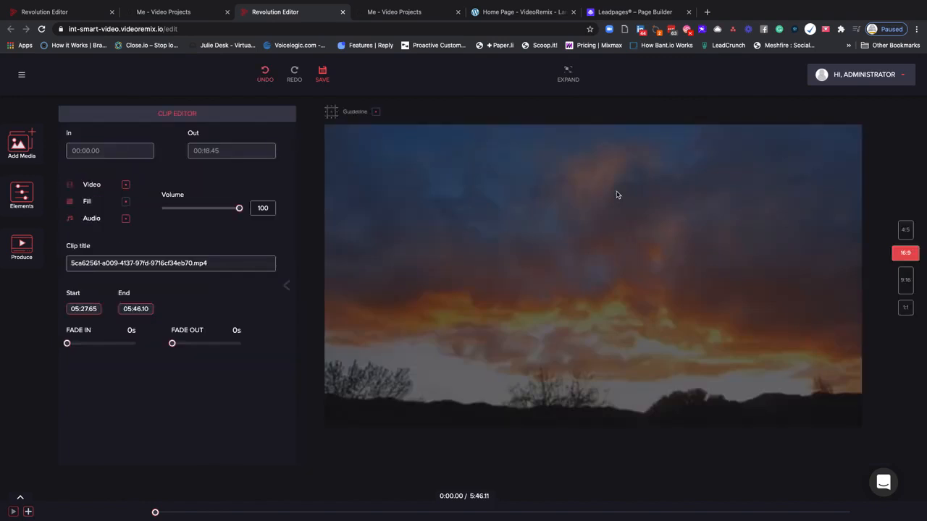
{"action": "left_click", "coordinate": [21, 498]}
{"action": "mouse_move", "coordinate": [156, 430]}
{"action": "left_mouse_down"}
{"action": "mouse_move", "coordinate": [656, 420]}
{"action": "mouse_move", "coordinate": [821, 433]}
{"action": "mouse_move", "coordinate": [150, 436]}
{"action": "left_mouse_up"}
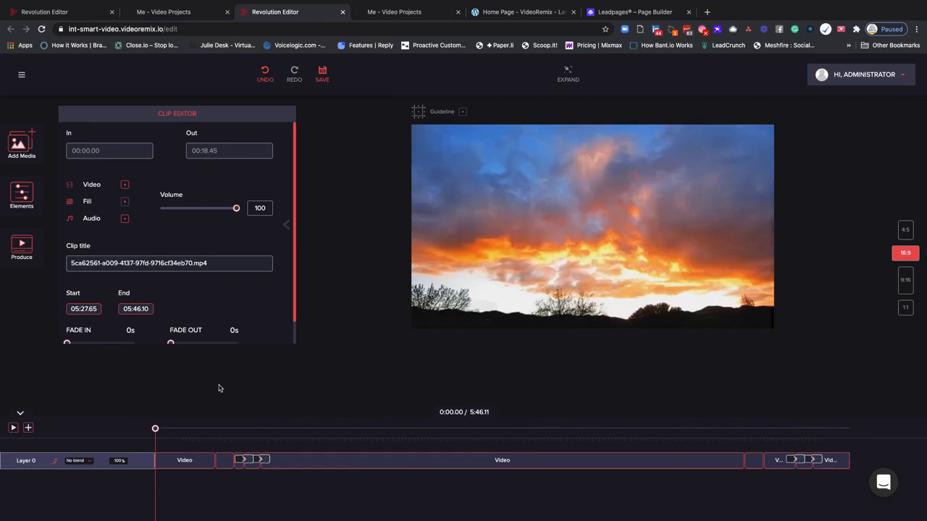
Add an animated transition between the countdown clip and the stormy-sky clip, merging the start and end frames
{"action": "left_click", "coordinate": [244, 461]}
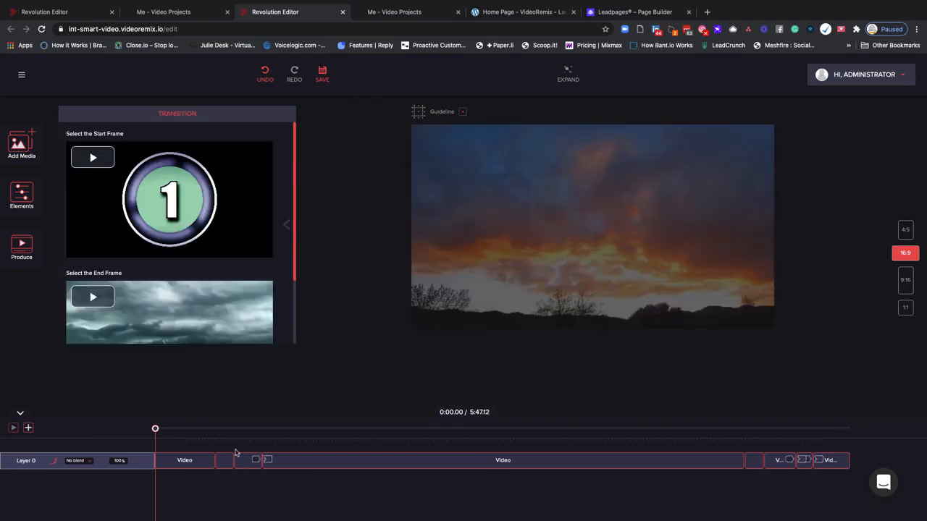
{"action": "scroll", "coordinate": [170, 272], "scroll_direction": "down", "scroll_amount": 3}
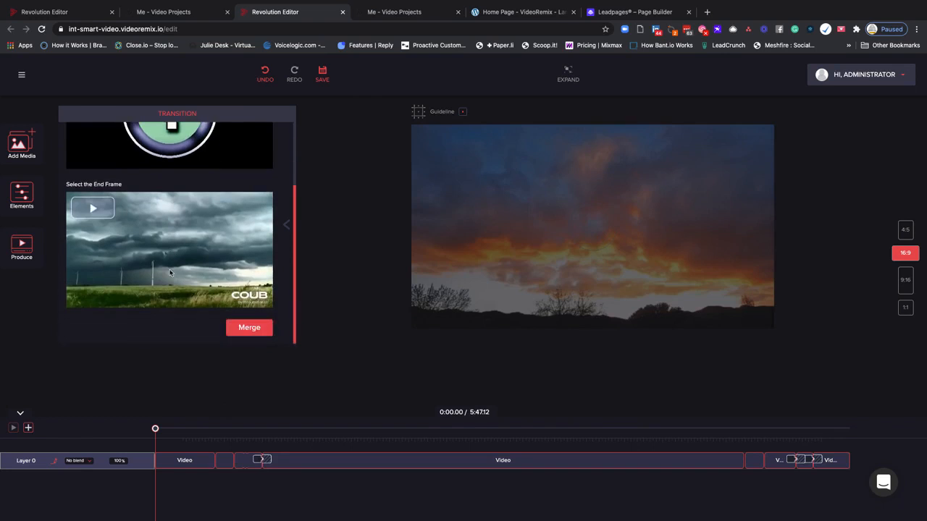
{"action": "left_click", "coordinate": [246, 331]}
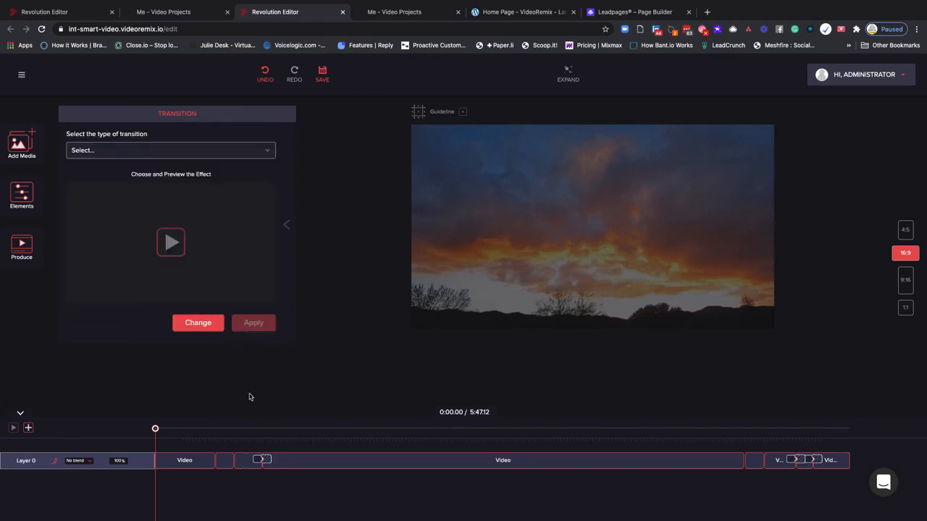
Add another animated transition at the first available clip junction near the end of the timeline
{"action": "left_click", "coordinate": [233, 461]}
{"action": "left_click", "coordinate": [232, 461]}
{"action": "left_click", "coordinate": [236, 462]}
{"action": "left_click", "coordinate": [794, 461]}
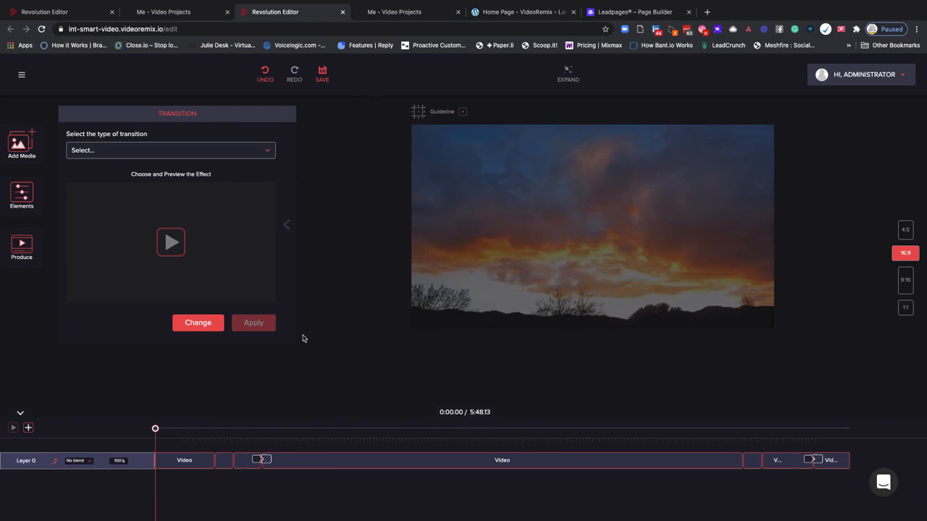
Add a transition at the clip junction near 0:54 and apply the CircleCrop effect to it
{"action": "left_click_drag", "start_coordinate": [155, 429], "coordinate": [264, 428]}
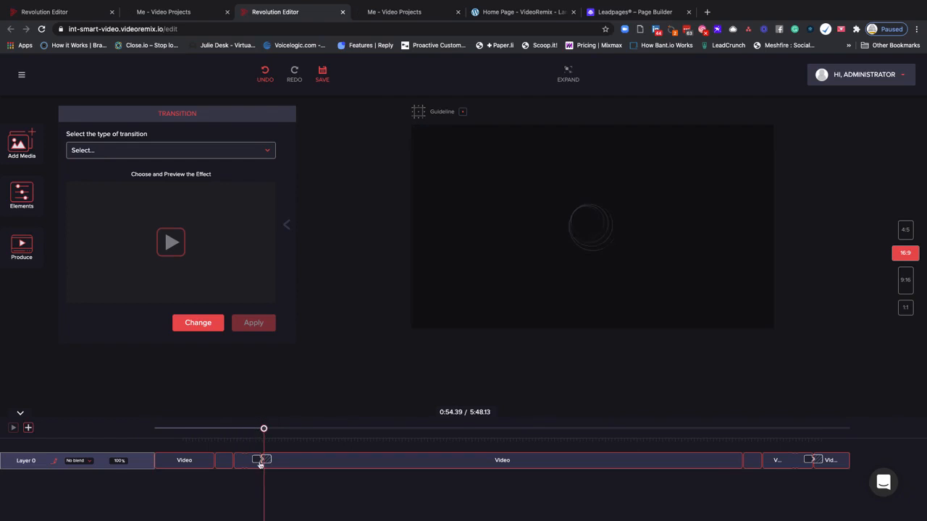
{"action": "left_click", "coordinate": [264, 459]}
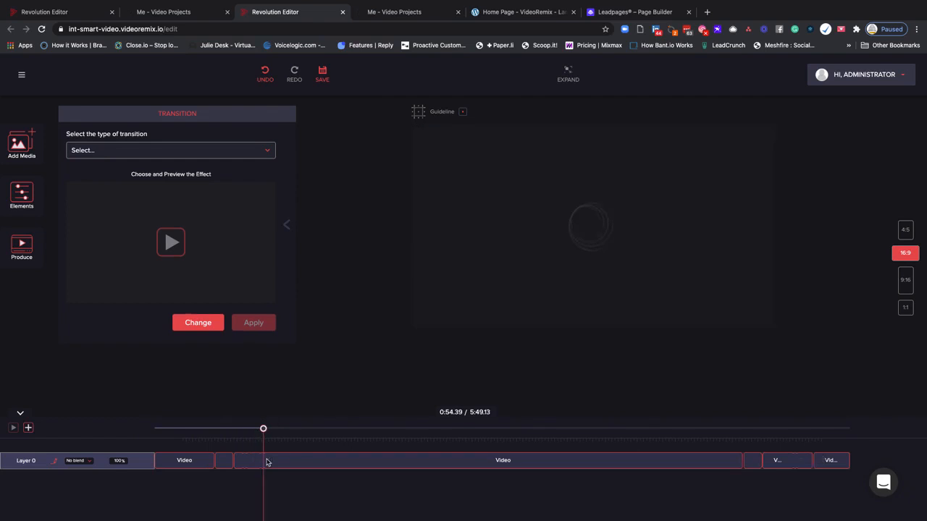
{"action": "left_click", "coordinate": [196, 148]}
{"action": "scroll", "coordinate": [202, 202], "scroll_direction": "down", "scroll_amount": 2}
{"action": "left_click", "coordinate": [181, 177]}
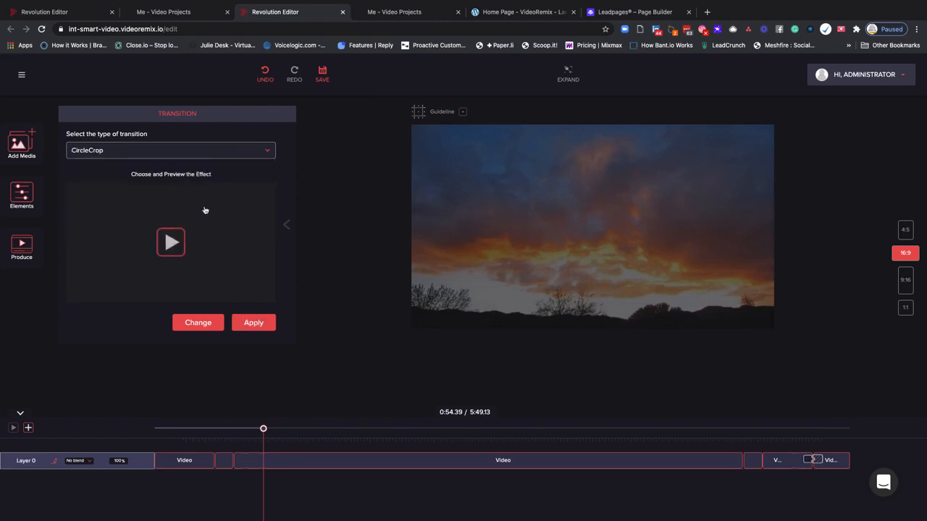
{"action": "left_click", "coordinate": [254, 323]}
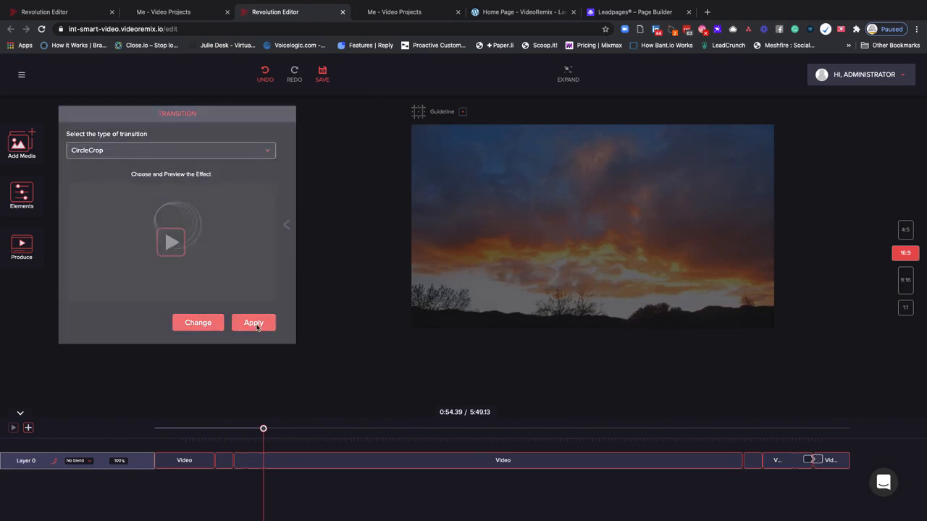
{"action": "left_click_drag", "start_coordinate": [263, 430], "coordinate": [390, 431]}
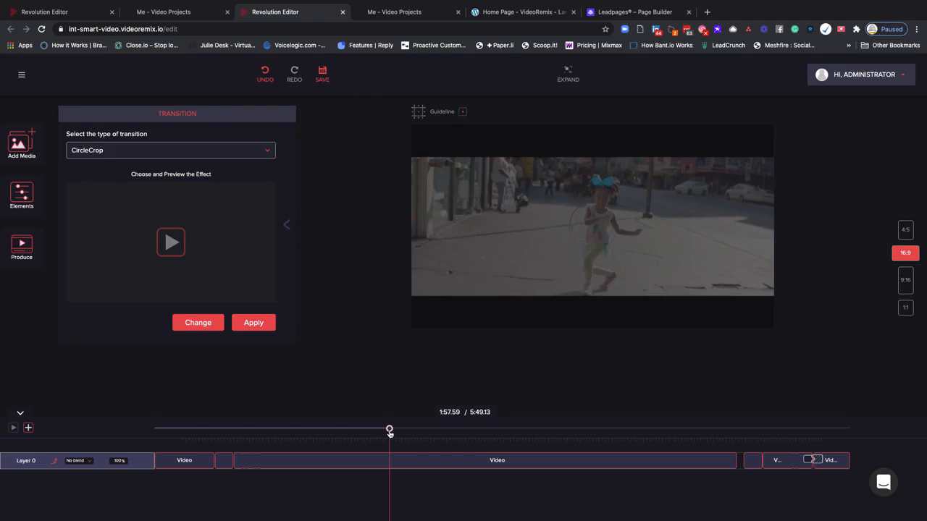
Reopen the media library and browse the uploaded videos and the Dropmock source
{"action": "left_click", "coordinate": [21, 145]}
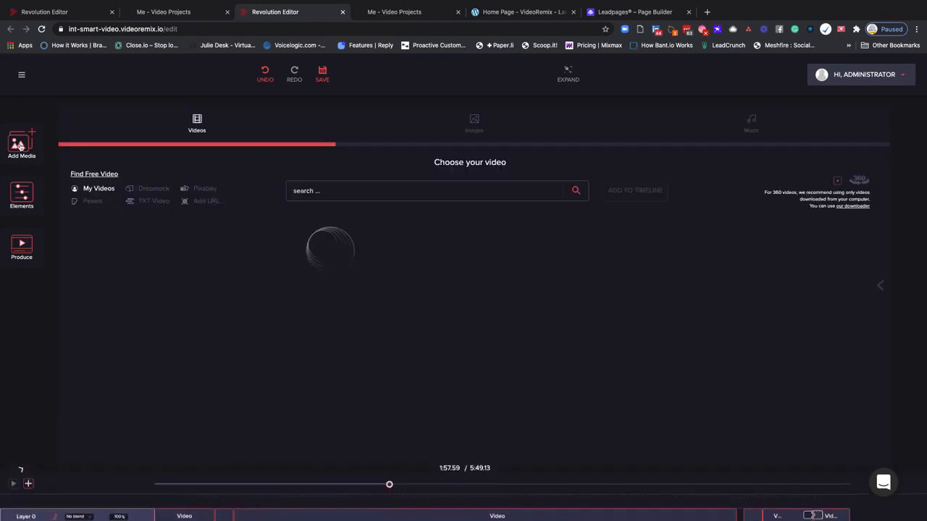
{"action": "scroll", "coordinate": [345, 303], "scroll_direction": "down", "scroll_amount": 2}
{"action": "scroll", "coordinate": [345, 302], "scroll_direction": "up", "scroll_amount": 2}
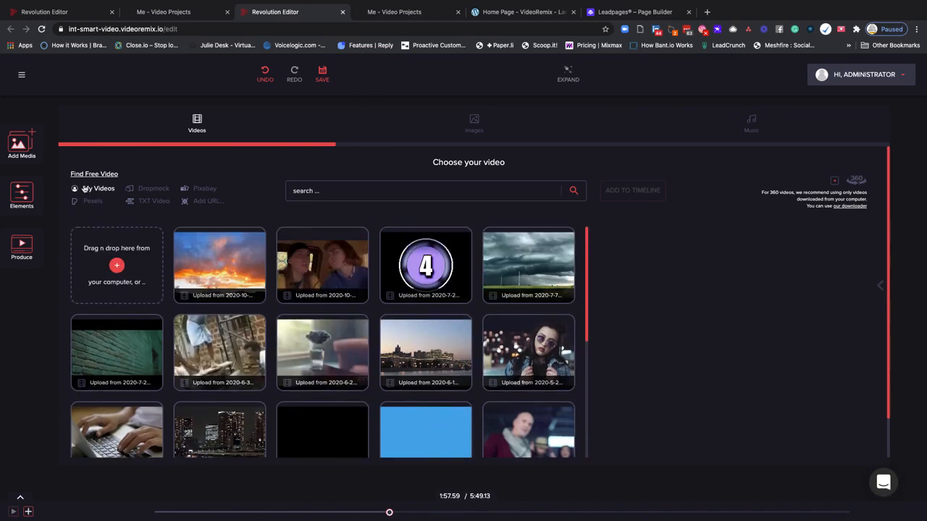
{"action": "left_click", "coordinate": [152, 190]}
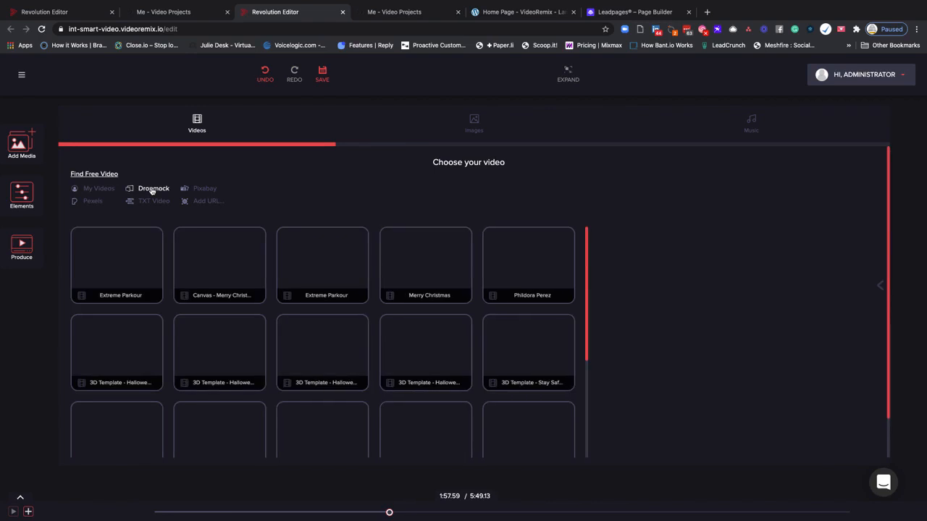
Add the first five Pixabay videos (Forest, Cat, Autumn, Sea and Waterfall) to the timeline and move the playhead to 5:22.55
{"action": "left_click", "coordinate": [193, 190]}
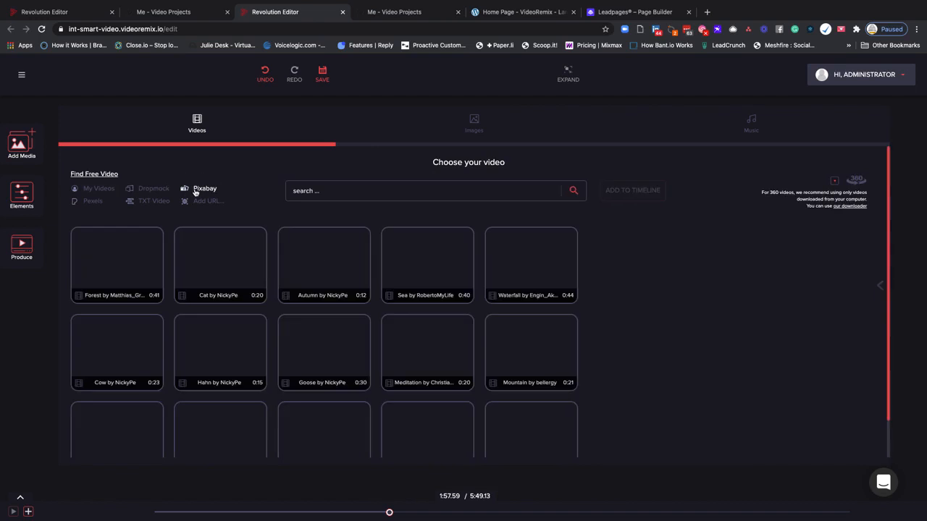
{"action": "left_click", "coordinate": [79, 236]}
{"action": "left_click", "coordinate": [181, 236]}
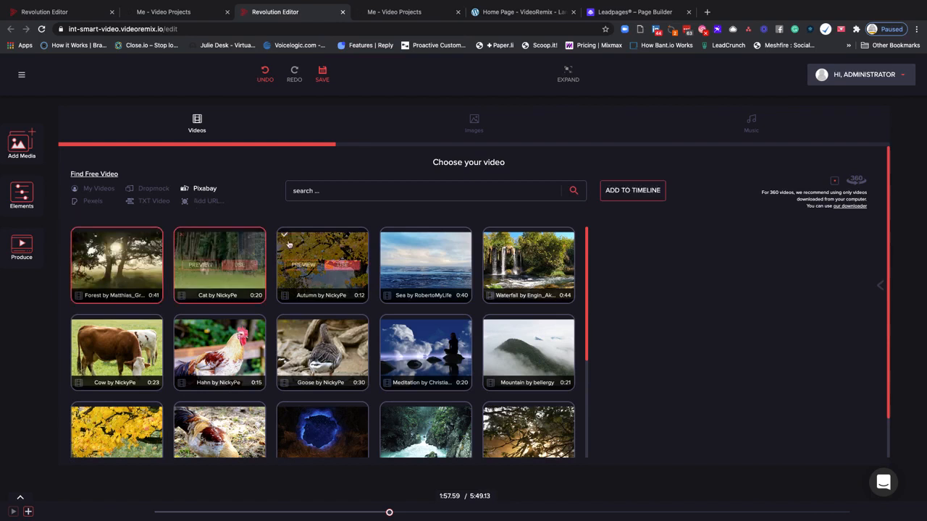
{"action": "left_click", "coordinate": [284, 235]}
{"action": "left_click", "coordinate": [387, 236]}
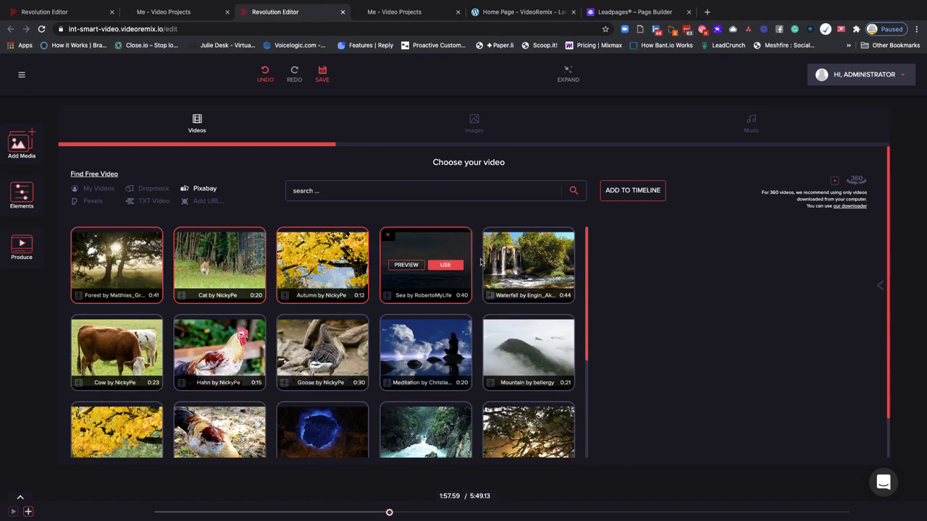
{"action": "left_click", "coordinate": [488, 239]}
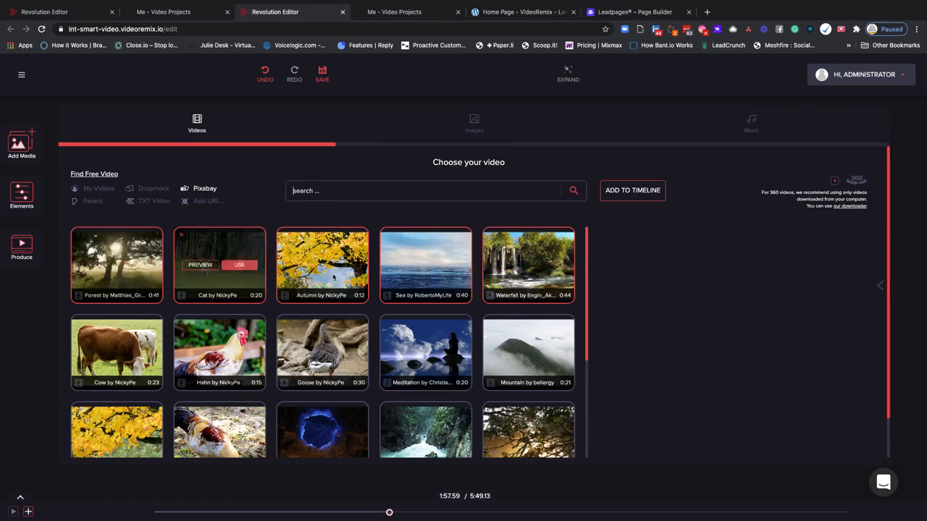
{"action": "left_click", "coordinate": [627, 192]}
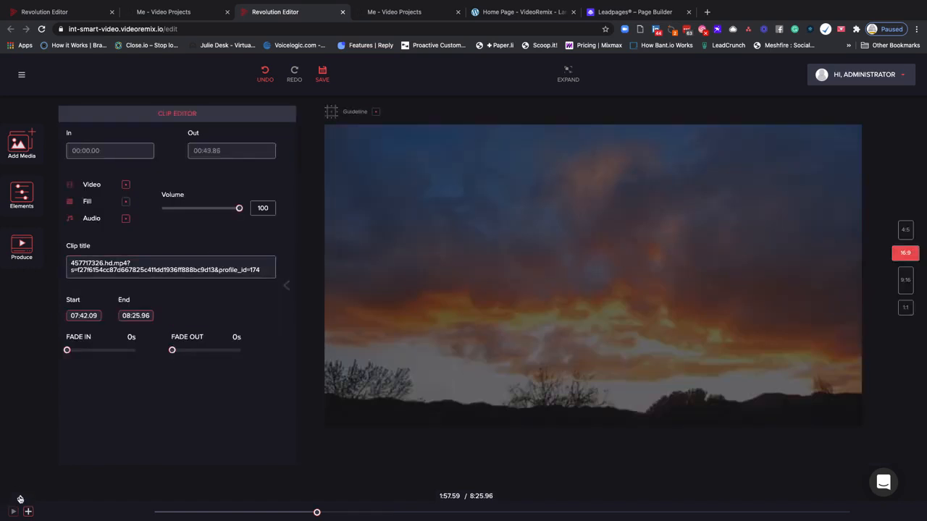
{"action": "left_click", "coordinate": [20, 500]}
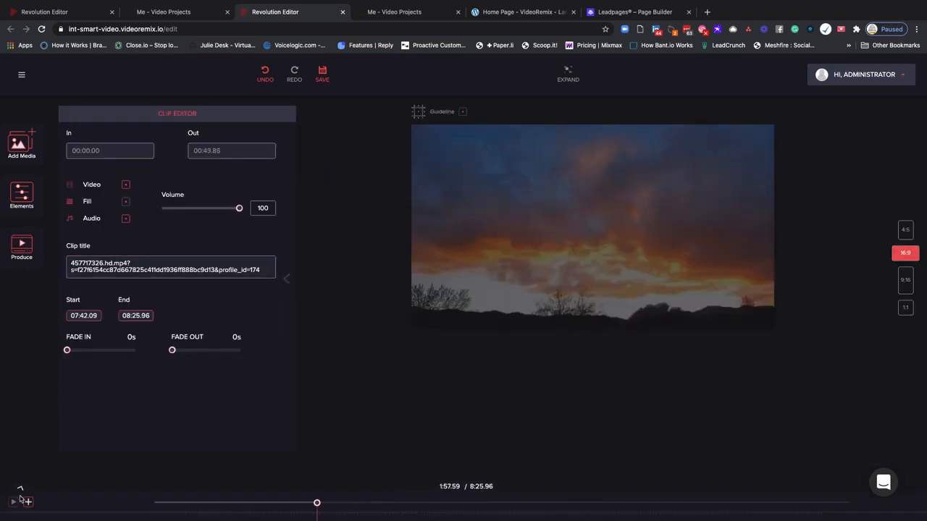
{"action": "left_click_drag", "start_coordinate": [307, 433], "coordinate": [598, 432]}
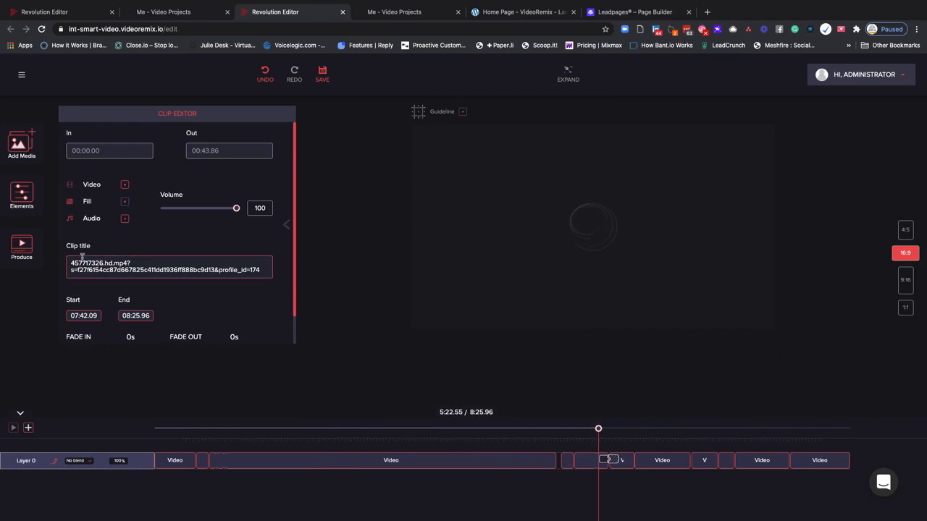
Reopen the media library and show the free stock videos from Pexels
{"action": "left_click", "coordinate": [22, 141]}
{"action": "mouse_move", "coordinate": [236, 279]}
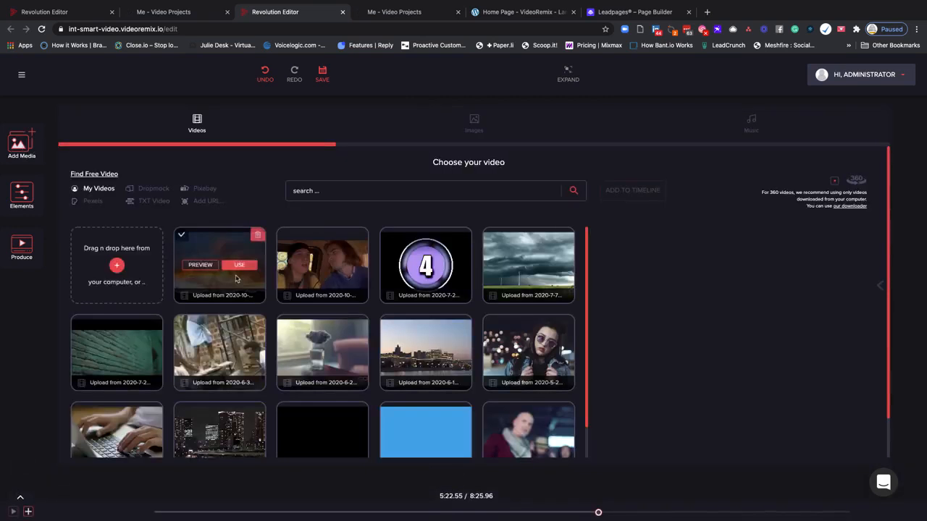
{"action": "left_click", "coordinate": [90, 202]}
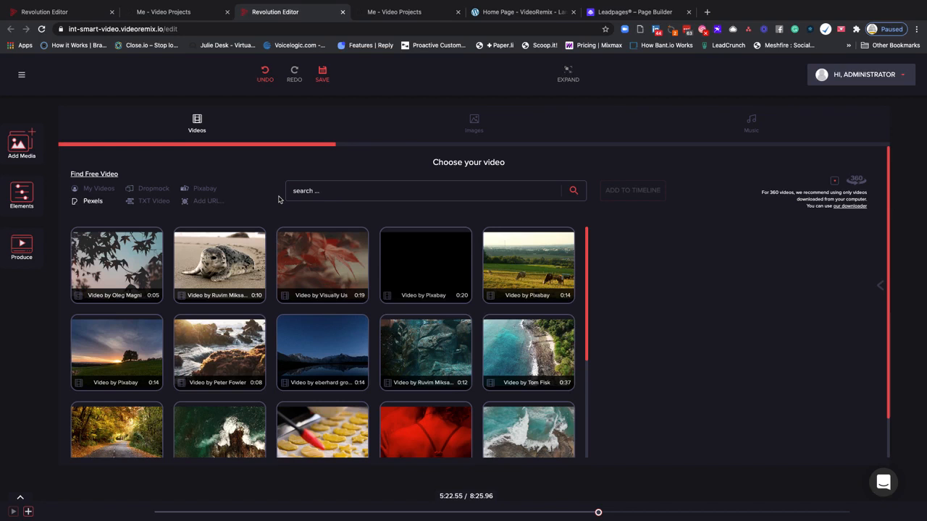
Search the Pexels free videos for "attorney"
{"action": "left_click", "coordinate": [318, 192]}
{"action": "type", "text": "attorney"}
{"action": "key", "text": "Return"}
Add the five attorney clips in the first results row to the timeline, previewing the fifth one beforehand
{"action": "mouse_move", "coordinate": [131, 282]}
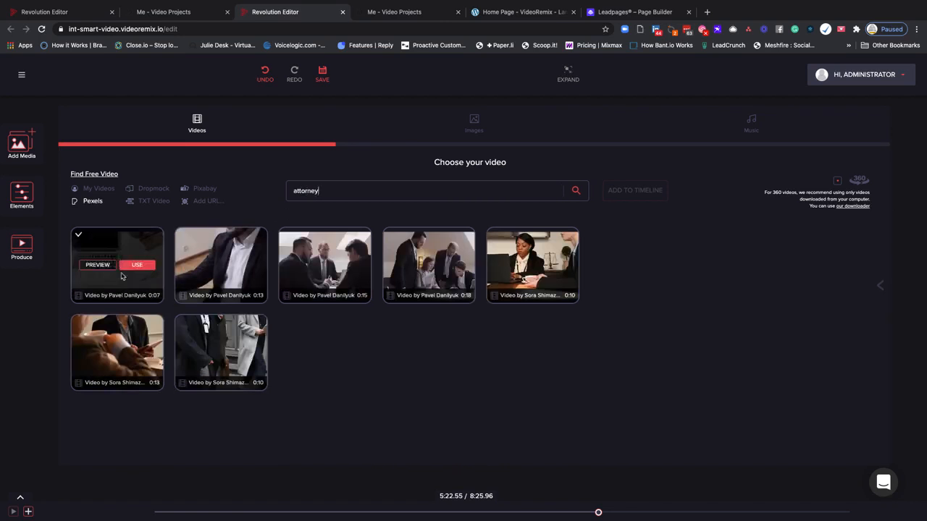
{"action": "left_click", "coordinate": [78, 236]}
{"action": "left_click", "coordinate": [183, 236]}
{"action": "left_click", "coordinate": [285, 235]}
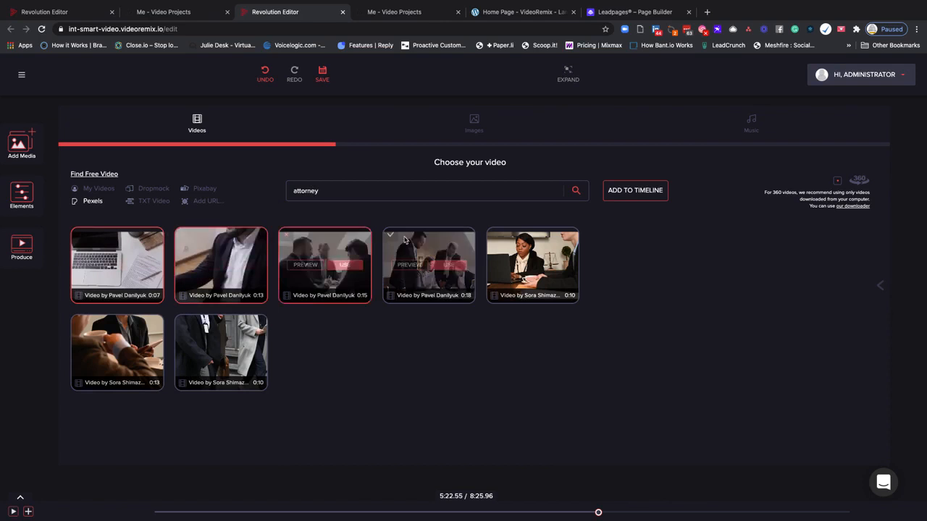
{"action": "left_click", "coordinate": [390, 235]}
{"action": "mouse_move", "coordinate": [492, 237]}
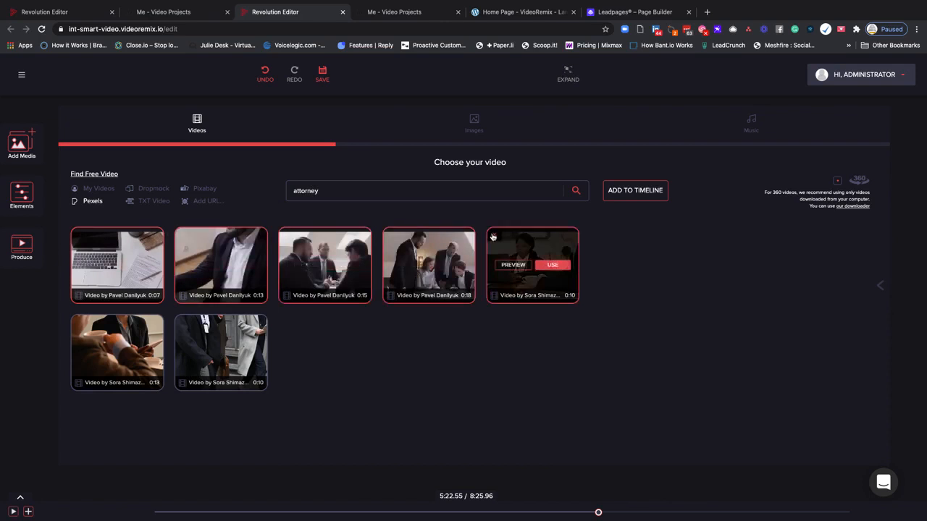
{"action": "left_click", "coordinate": [513, 264]}
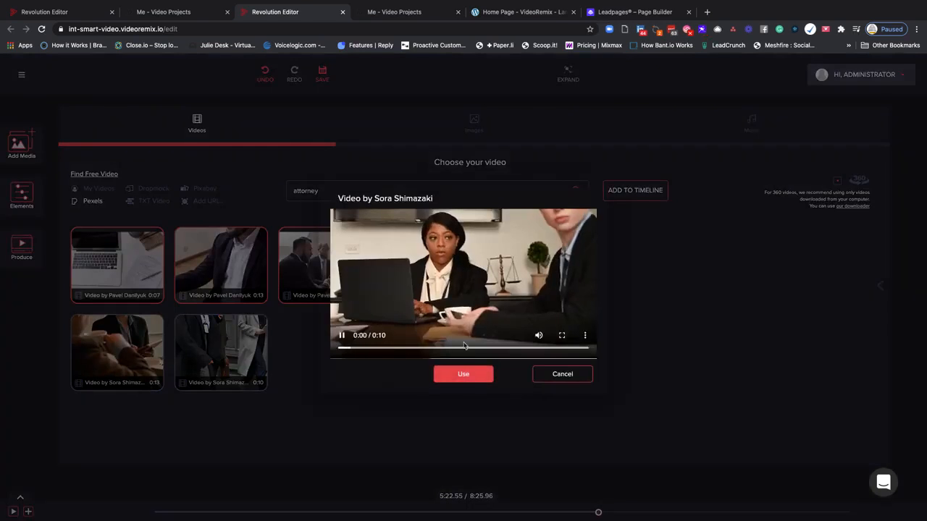
{"action": "left_click", "coordinate": [561, 373]}
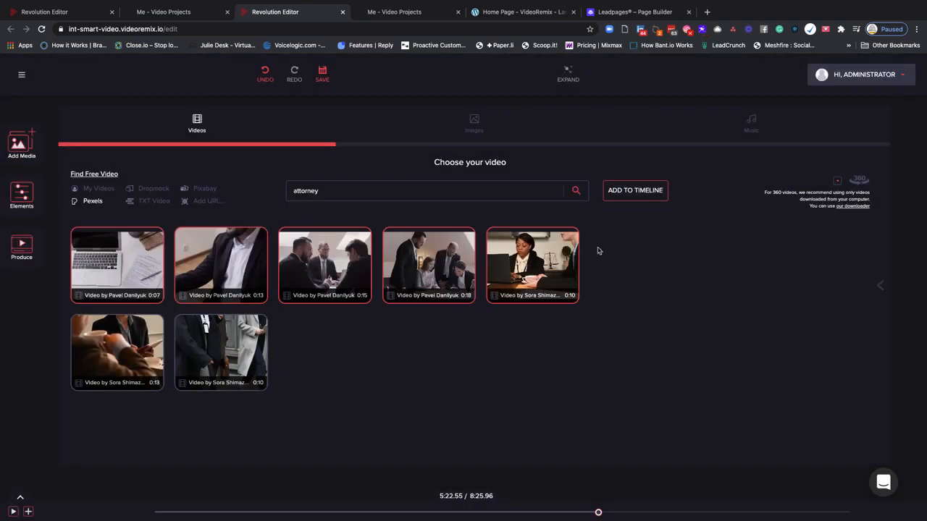
{"action": "left_click", "coordinate": [640, 191]}
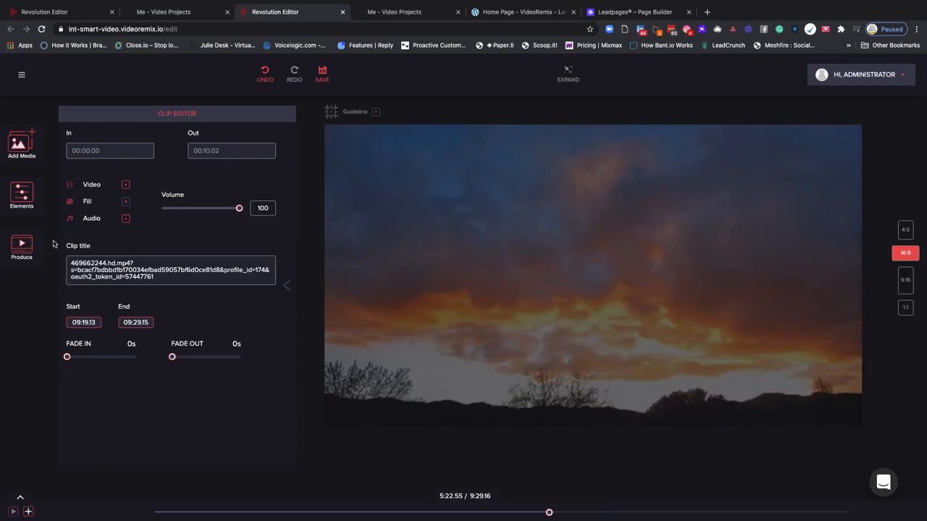
Reopen the media library and inspect the option for adding an external video by URL
{"action": "left_click", "coordinate": [23, 153]}
{"action": "left_click", "coordinate": [196, 202]}
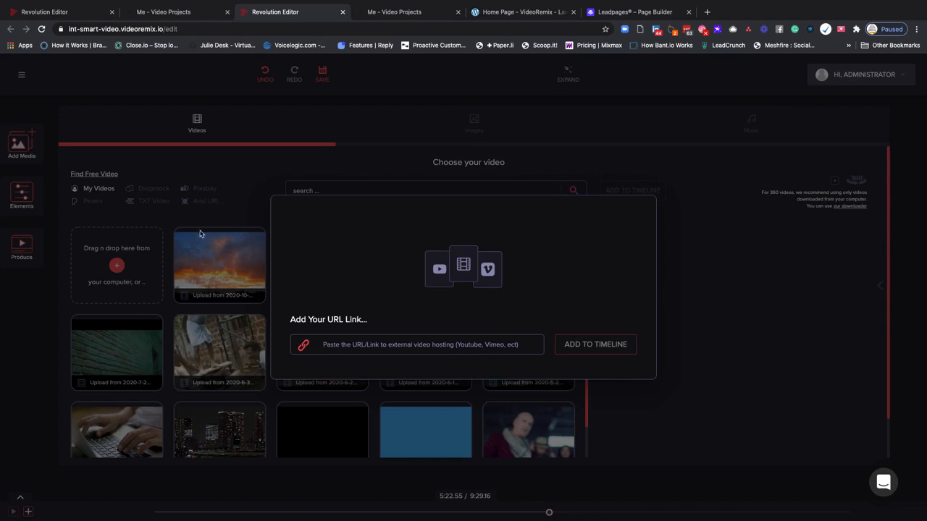
{"action": "left_click", "coordinate": [323, 348]}
{"action": "left_click", "coordinate": [695, 321]}
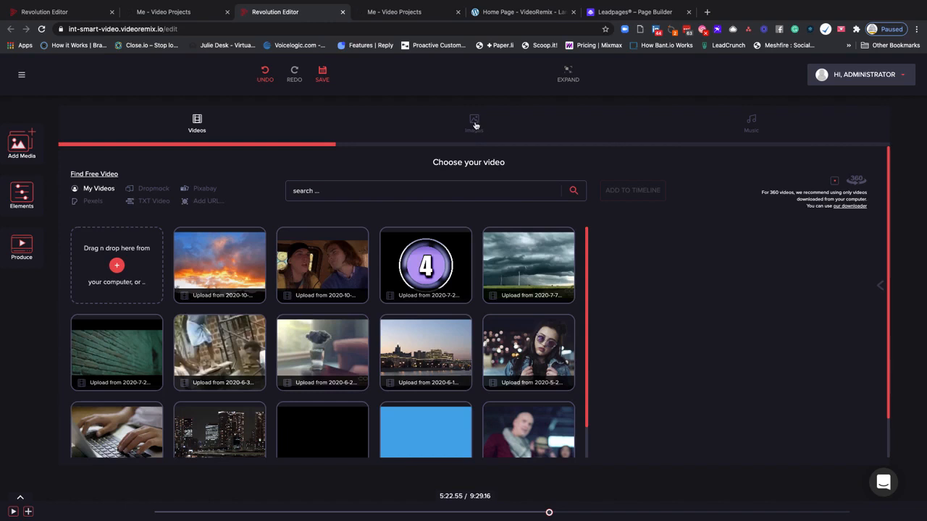
Add the nine uploaded images in the first two rows to the timeline, previewing the white-and-teal portrait image beforehand
{"action": "left_click", "coordinate": [474, 123]}
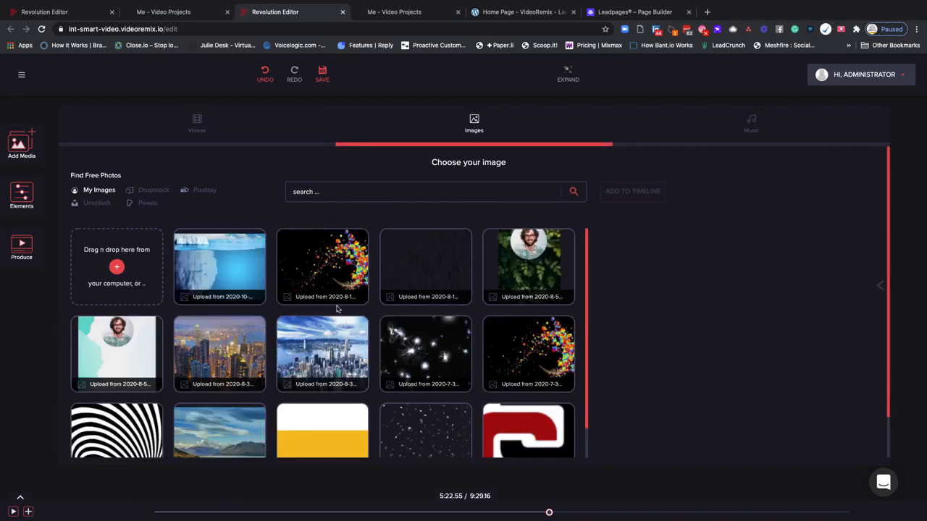
{"action": "mouse_move", "coordinate": [327, 328]}
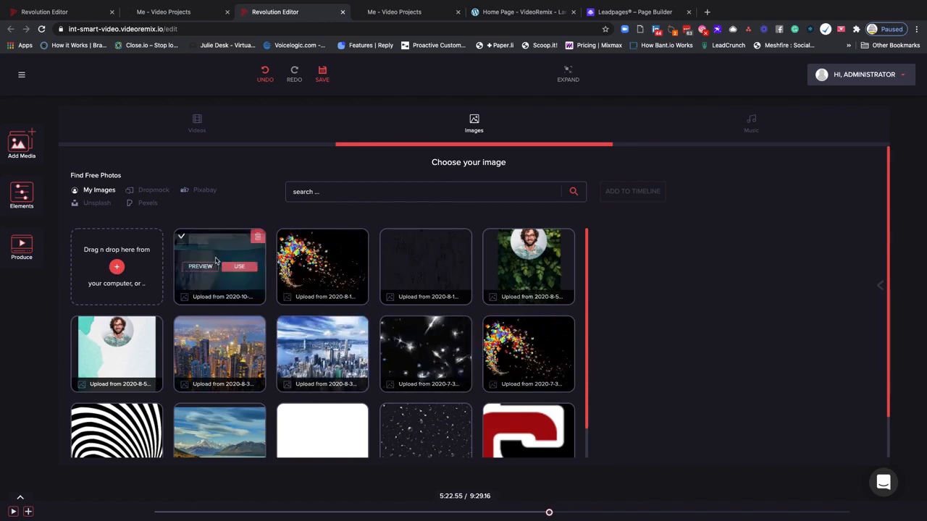
{"action": "left_click", "coordinate": [183, 240]}
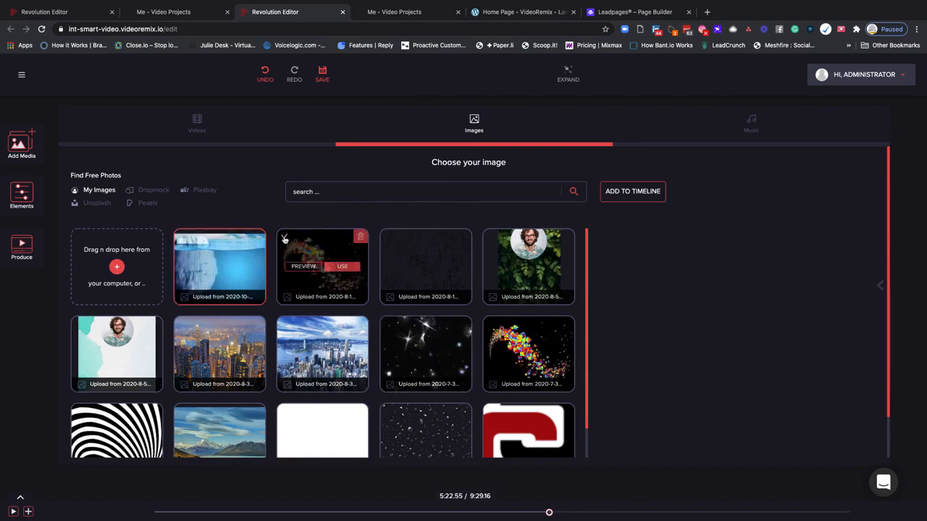
{"action": "left_click", "coordinate": [390, 237]}
{"action": "left_click", "coordinate": [492, 237]}
{"action": "left_click", "coordinate": [491, 325]}
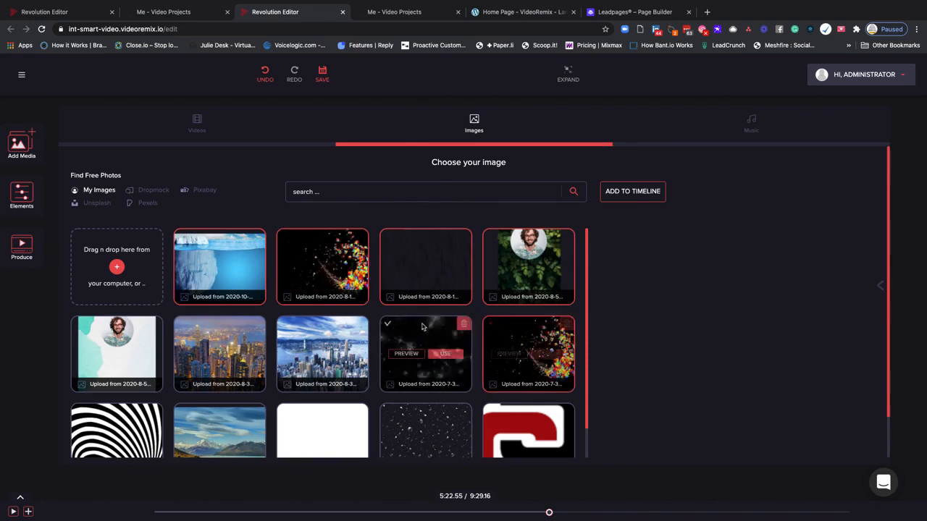
{"action": "left_click", "coordinate": [389, 326]}
{"action": "left_click", "coordinate": [285, 326]}
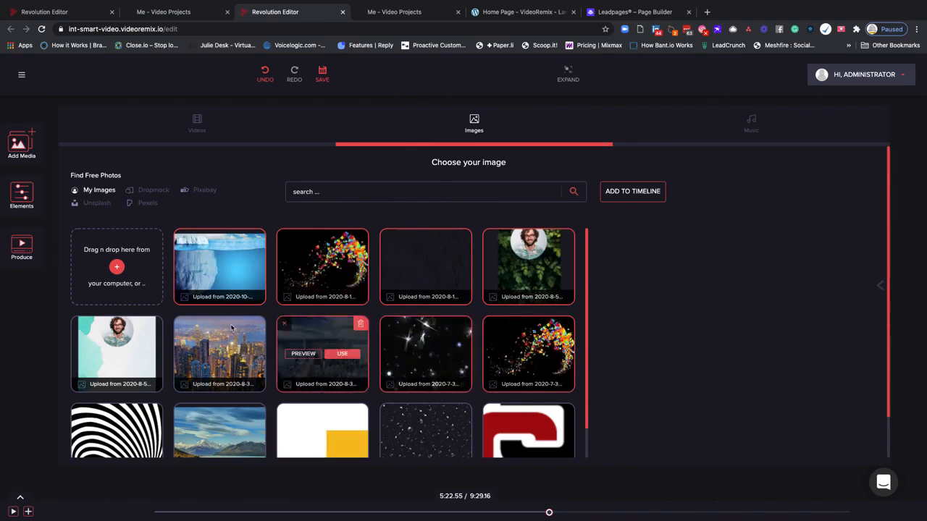
{"action": "left_click", "coordinate": [182, 326]}
{"action": "left_click", "coordinate": [77, 325]}
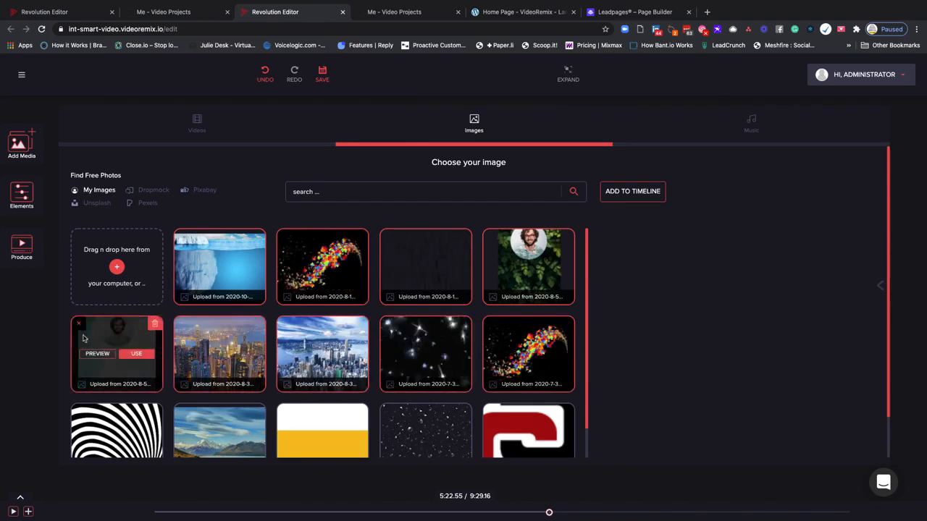
{"action": "left_click", "coordinate": [97, 353]}
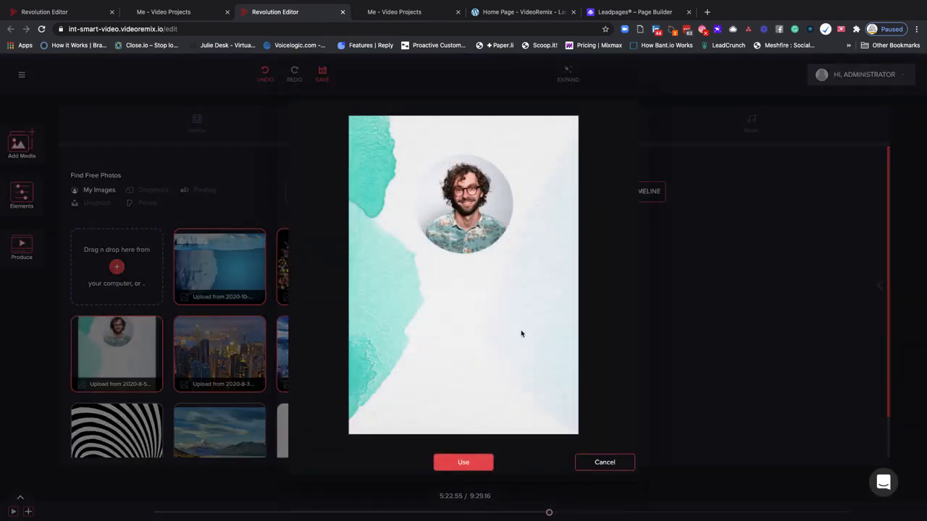
{"action": "left_click", "coordinate": [606, 464]}
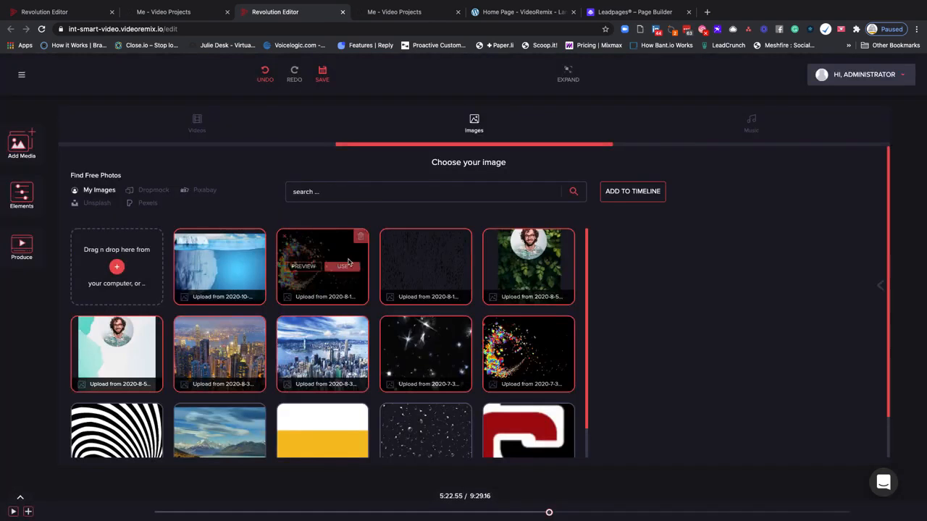
{"action": "left_click", "coordinate": [624, 196]}
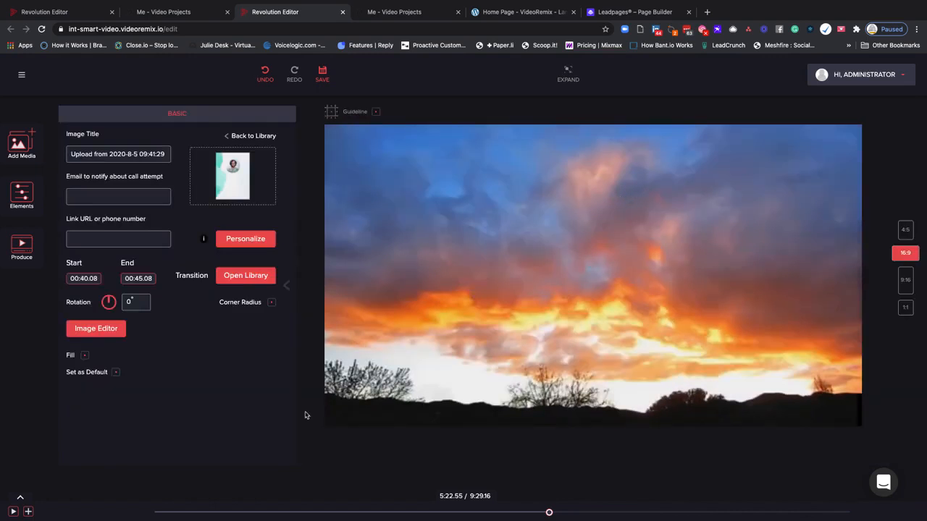
Expand the timeline, move the playhead to 6:21.02, and add the three uploaded music tracks to the timeline
{"action": "left_click", "coordinate": [20, 500]}
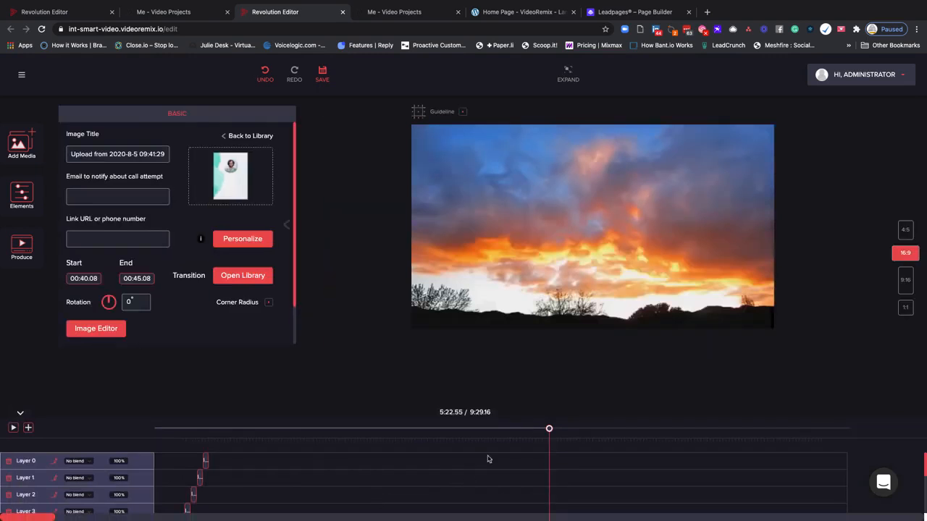
{"action": "left_click_drag", "start_coordinate": [548, 429], "coordinate": [620, 429]}
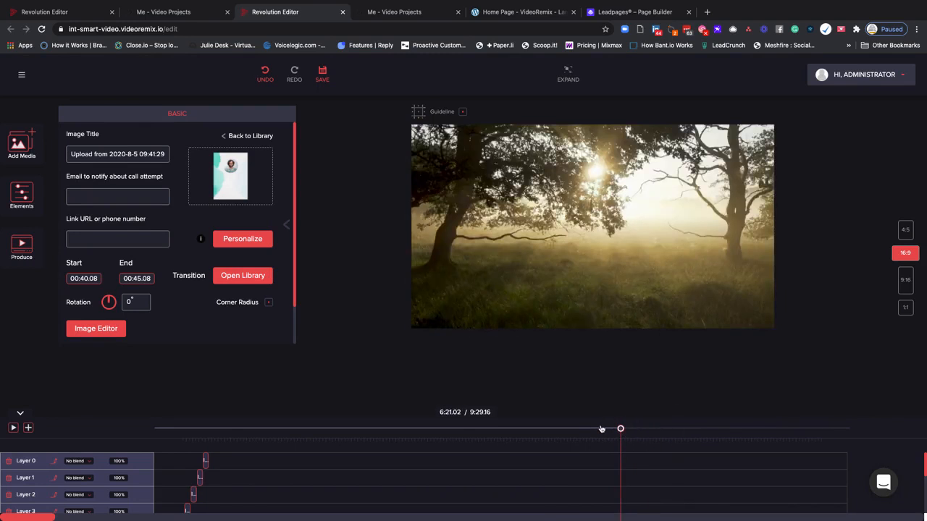
{"action": "left_click", "coordinate": [21, 145]}
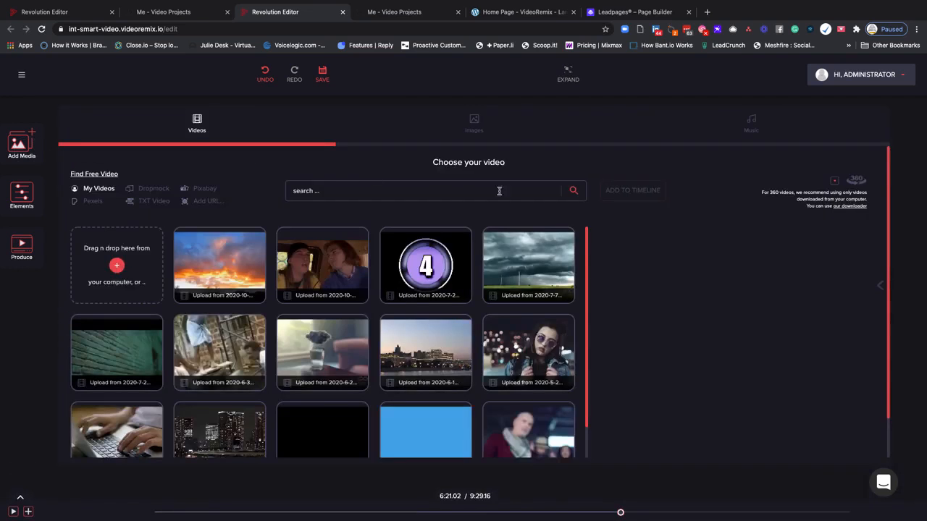
{"action": "left_click", "coordinate": [752, 129]}
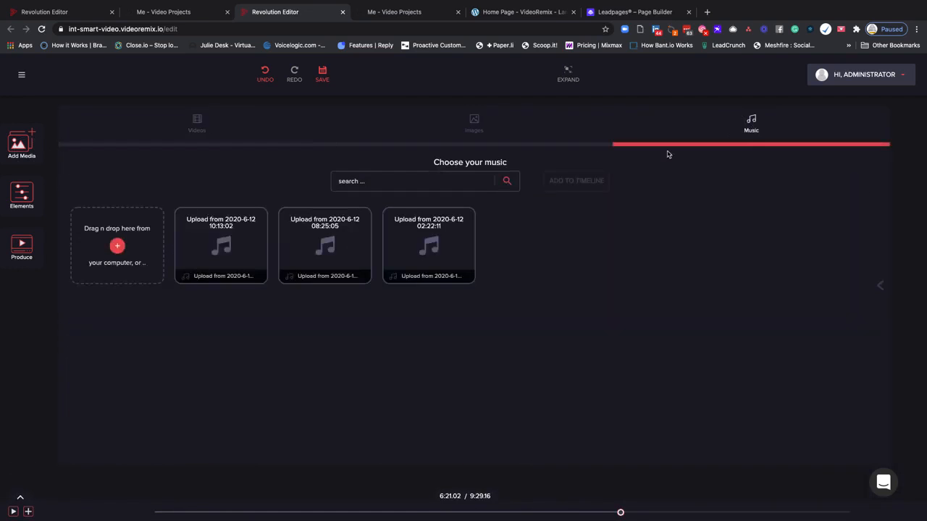
{"action": "left_click", "coordinate": [185, 218]}
{"action": "left_click", "coordinate": [288, 217]}
{"action": "left_click", "coordinate": [389, 217]}
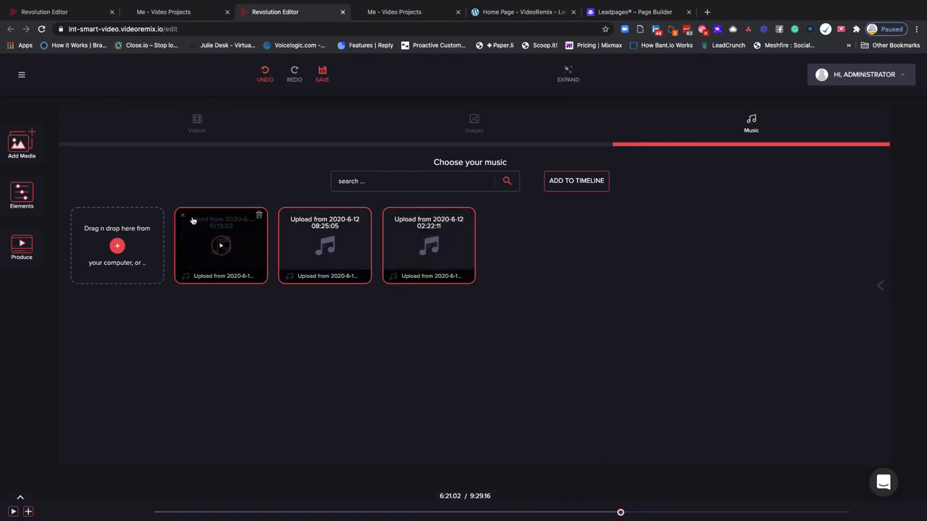
{"action": "left_click", "coordinate": [557, 181]}
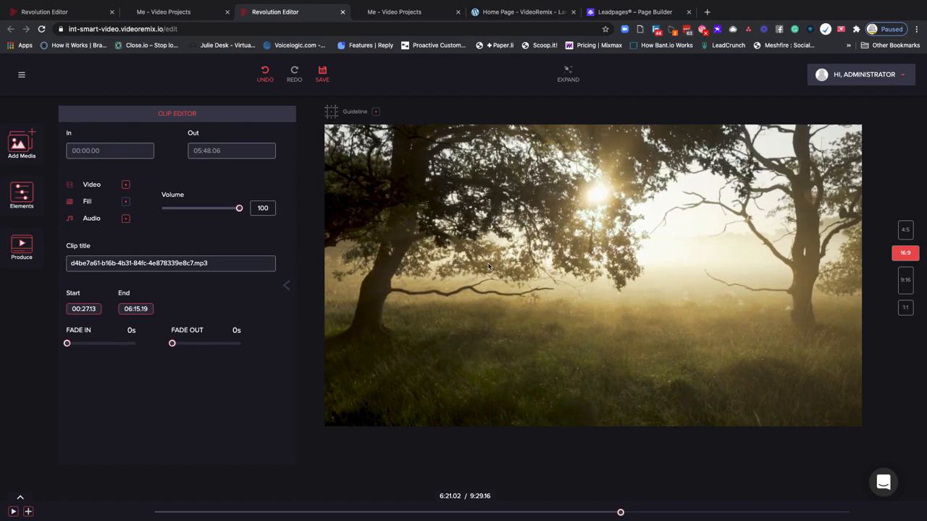
Add a Smart Text element at the playhead
{"action": "left_click", "coordinate": [33, 205]}
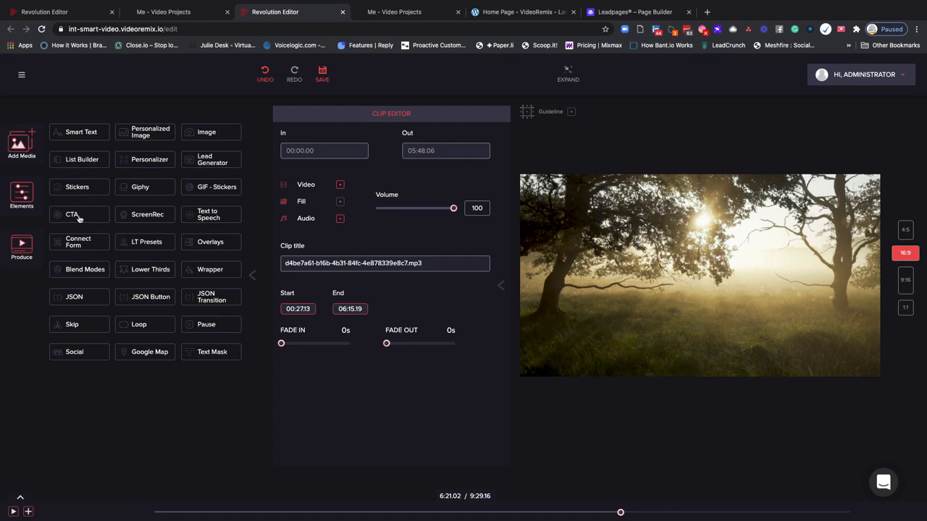
{"action": "left_click", "coordinate": [81, 132]}
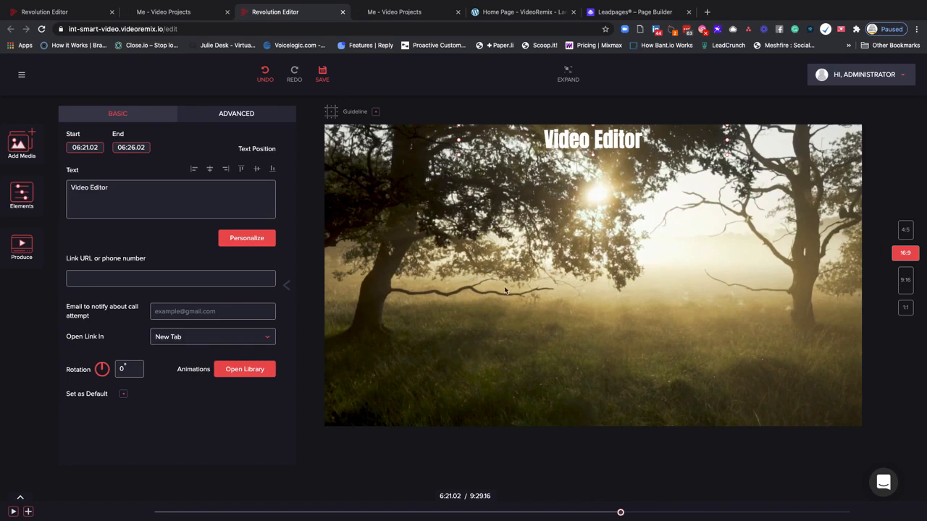
Open the Text to Speech element and look through its available languages and English voices
{"action": "left_click", "coordinate": [22, 194]}
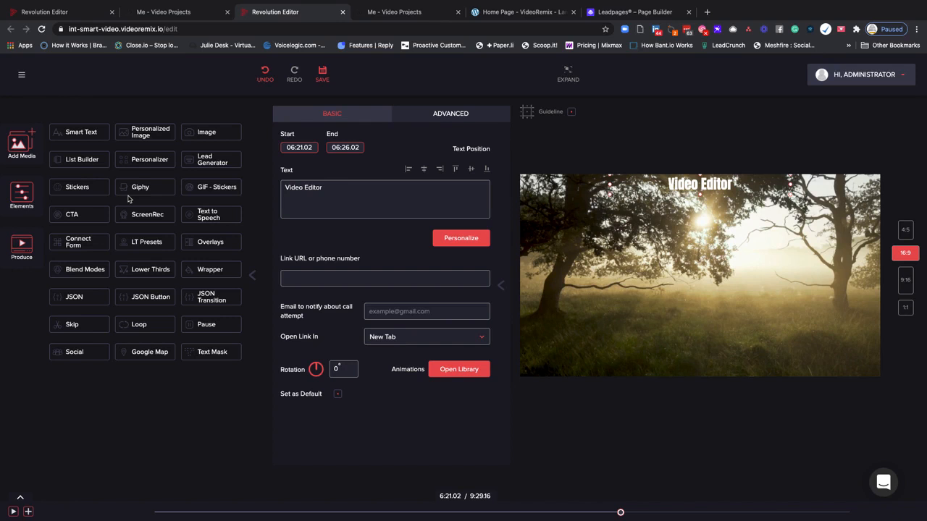
{"action": "left_click", "coordinate": [197, 214]}
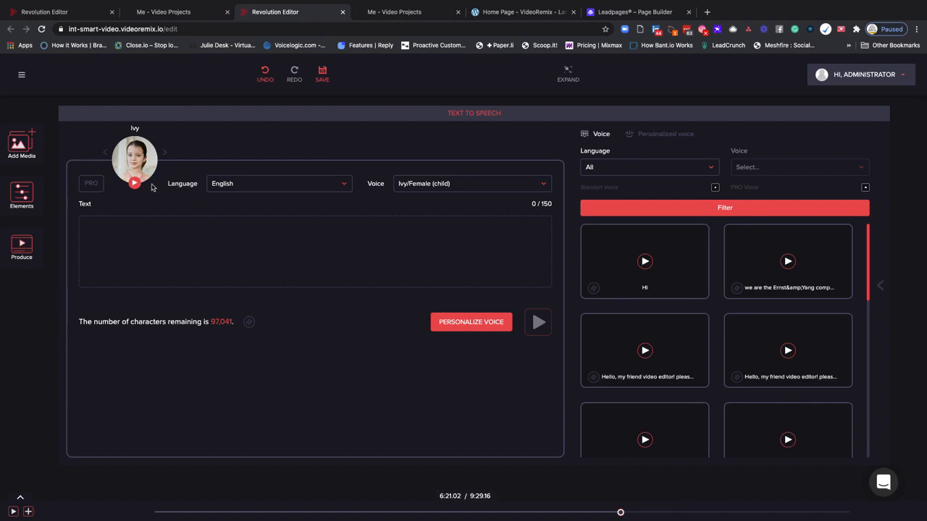
{"action": "left_click", "coordinate": [253, 186]}
{"action": "scroll", "coordinate": [282, 228], "scroll_direction": "down", "scroll_amount": 3}
{"action": "scroll", "coordinate": [287, 227], "scroll_direction": "down", "scroll_amount": 10}
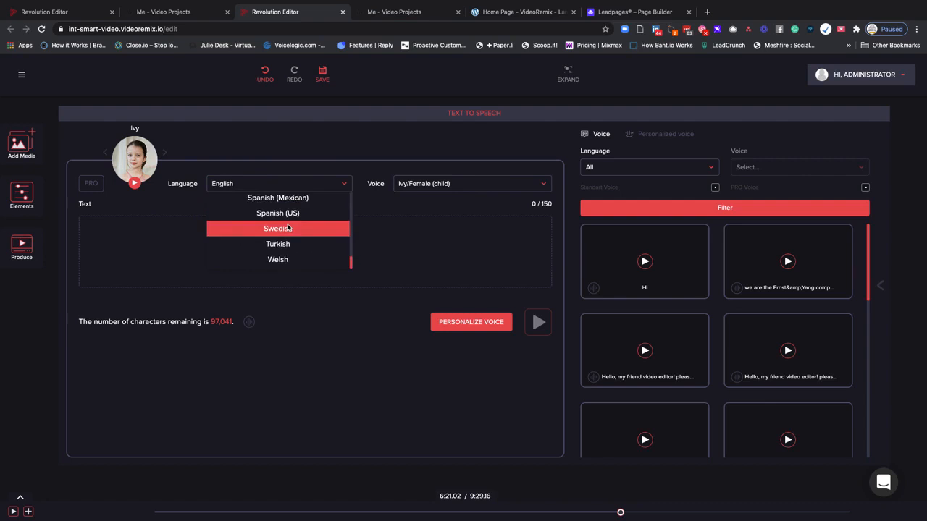
{"action": "scroll", "coordinate": [288, 228], "scroll_direction": "up", "scroll_amount": 5}
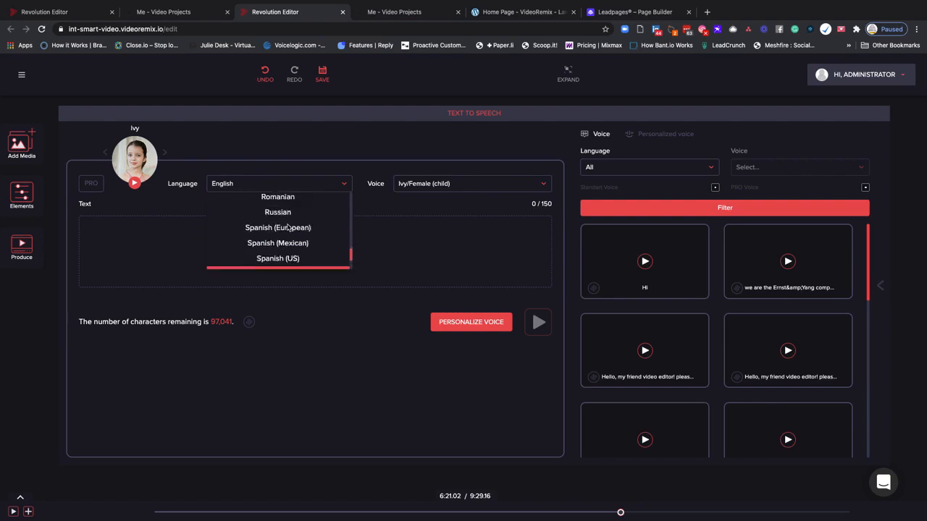
{"action": "left_click", "coordinate": [420, 183]}
{"action": "scroll", "coordinate": [489, 244], "scroll_direction": "down", "scroll_amount": 2}
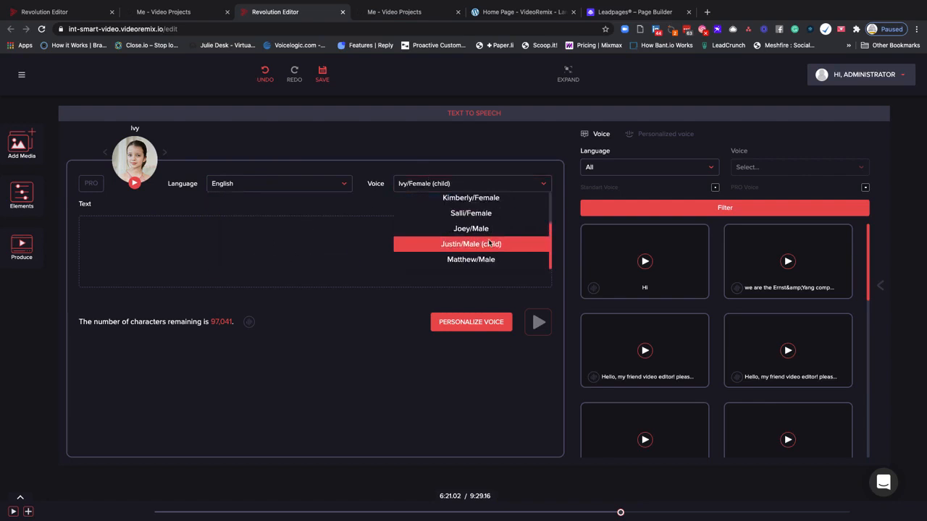
{"action": "scroll", "coordinate": [490, 244], "scroll_direction": "up", "scroll_amount": 2}
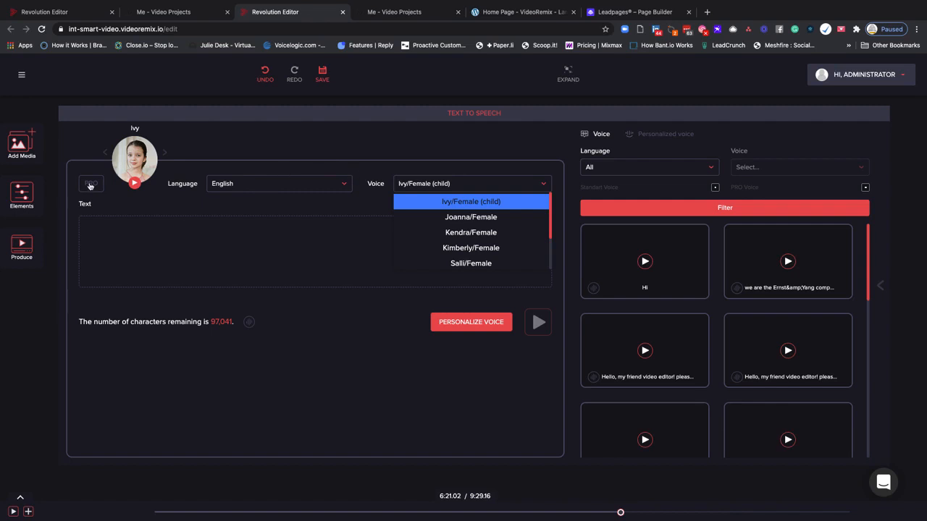
Step through the English text-to-speech voices, sampling Joanna, Kendra and Kimberly, and stop at Salli
{"action": "left_click", "coordinate": [164, 155]}
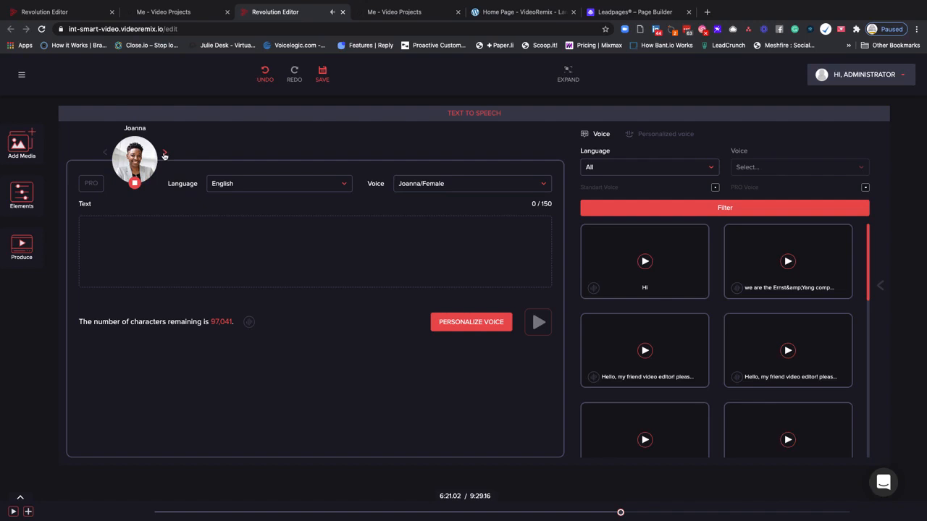
{"action": "left_click", "coordinate": [164, 155]}
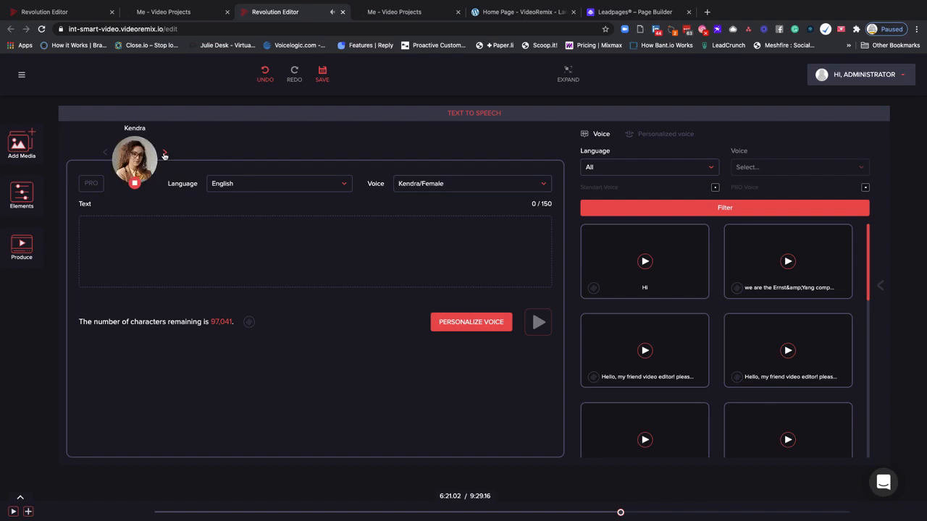
{"action": "left_click", "coordinate": [164, 155]}
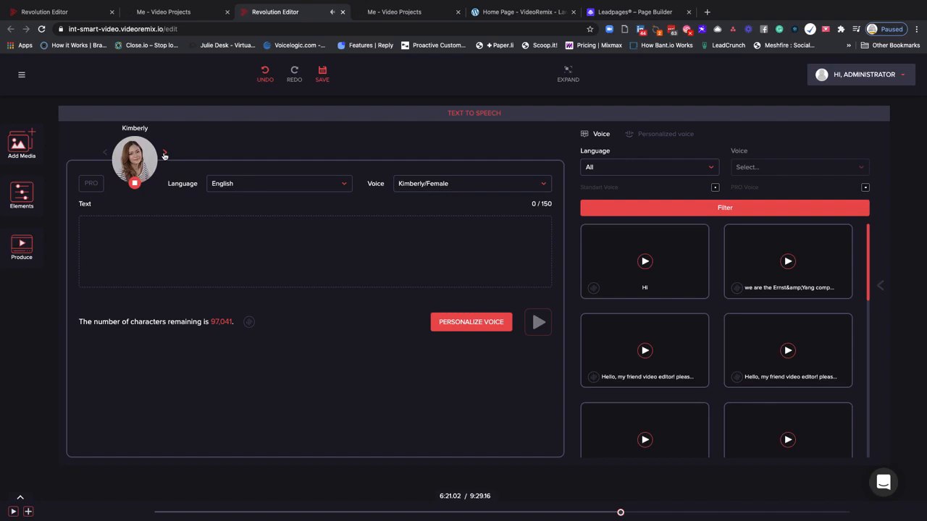
{"action": "left_click", "coordinate": [164, 155]}
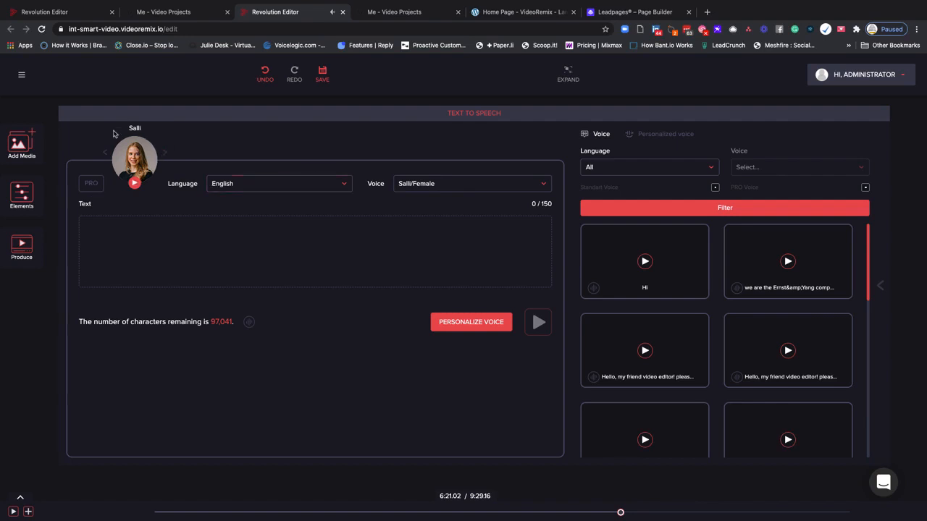
Sample the English voices Joey and Justin, turn on the PRO option for Joey, and return to Salli
{"action": "left_click", "coordinate": [165, 154]}
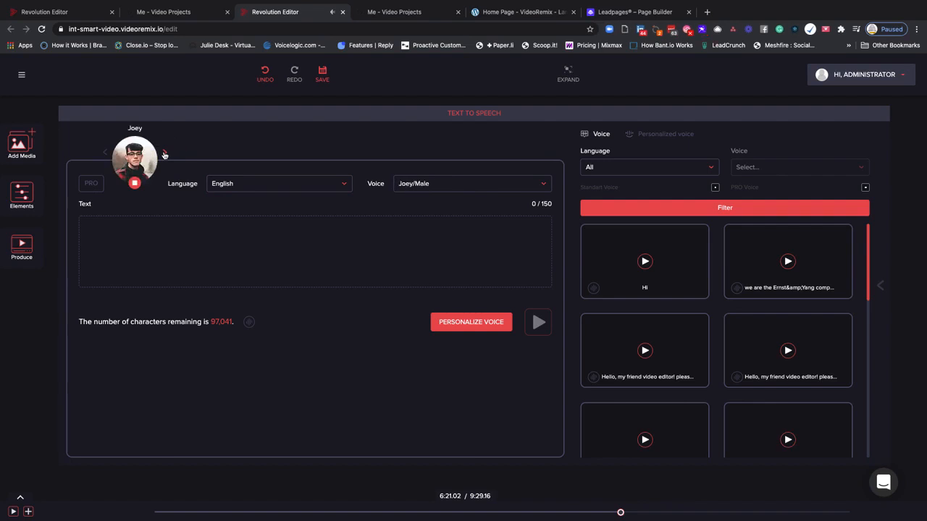
{"action": "left_click", "coordinate": [165, 154]}
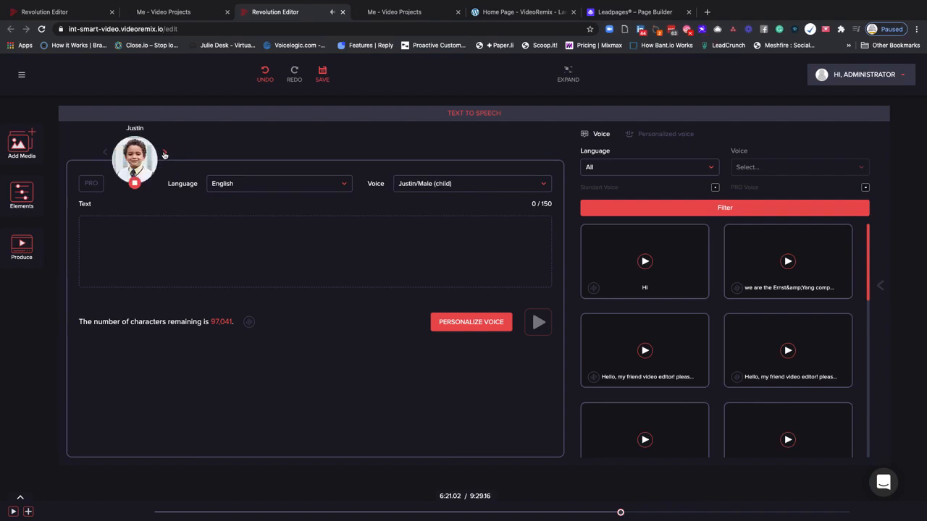
{"action": "left_click", "coordinate": [106, 153]}
{"action": "left_click", "coordinate": [91, 186]}
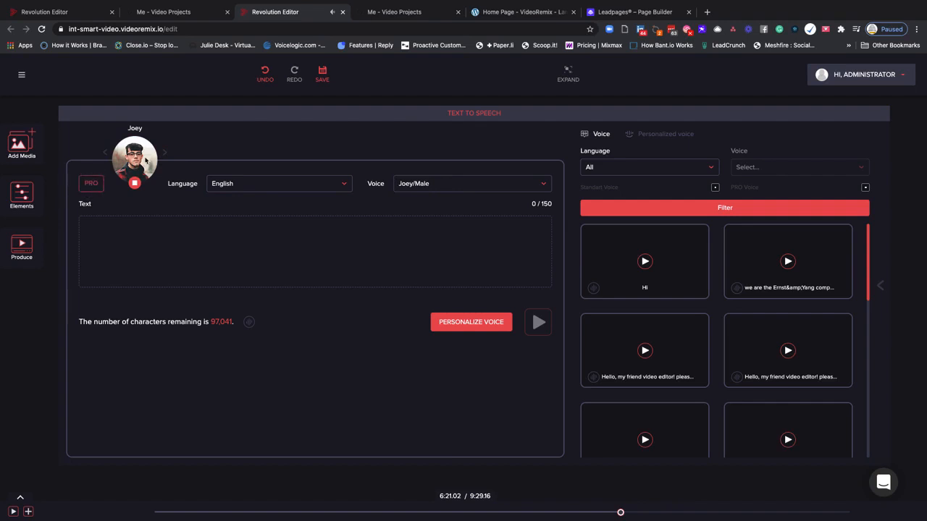
{"action": "left_click", "coordinate": [105, 154]}
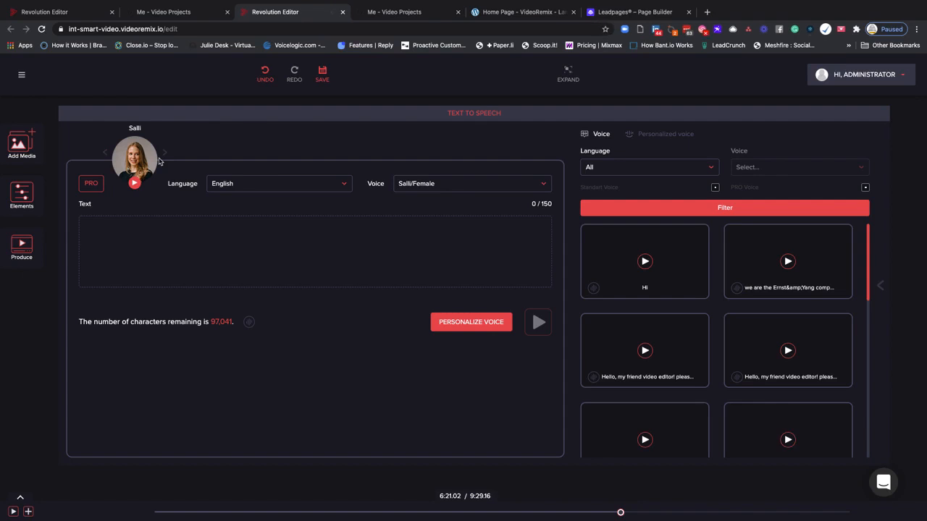
Switch the speech language to English (Australian) and sample the Nicole and Russell voices
{"action": "left_click", "coordinate": [257, 185]}
{"action": "left_click", "coordinate": [278, 218]}
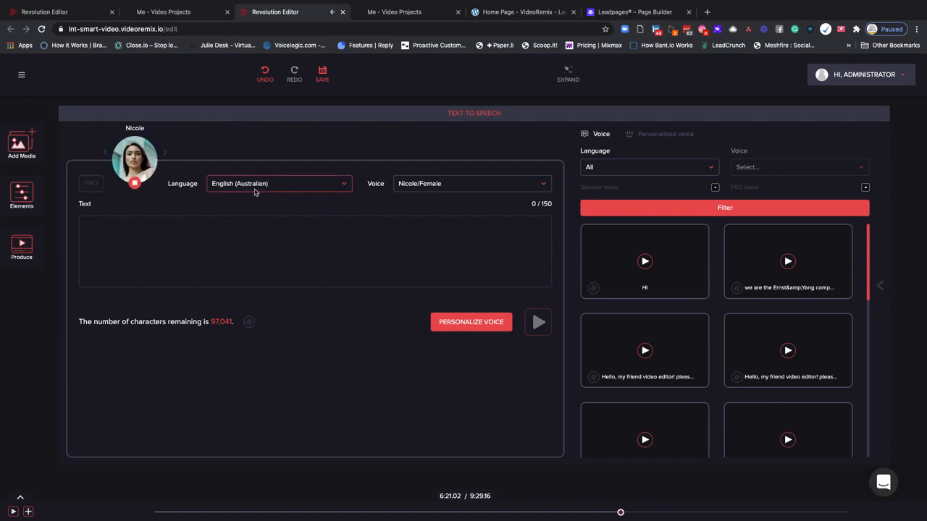
{"action": "left_click", "coordinate": [426, 185]}
{"action": "left_click", "coordinate": [447, 218]}
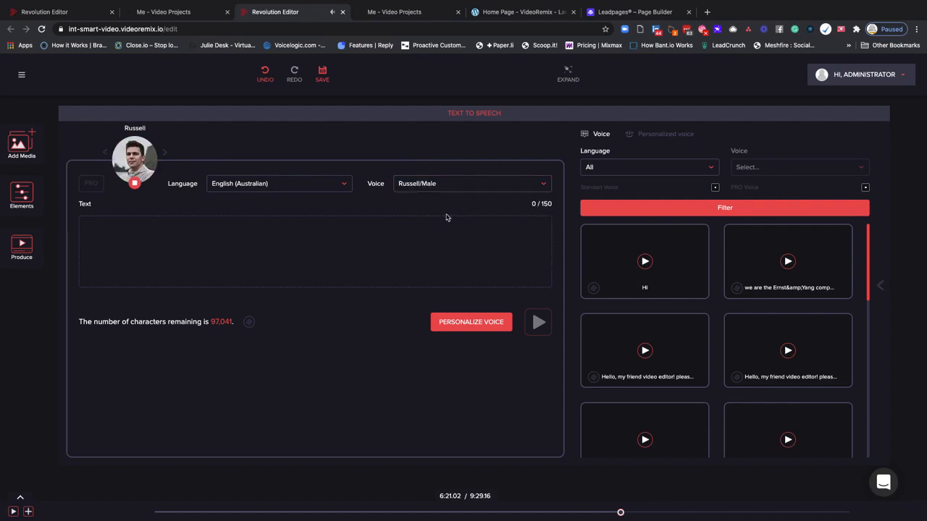
Set the speech language to English (British), sample the Amy and Emma voices, and choose Brian/Male
{"action": "left_click", "coordinate": [273, 188]}
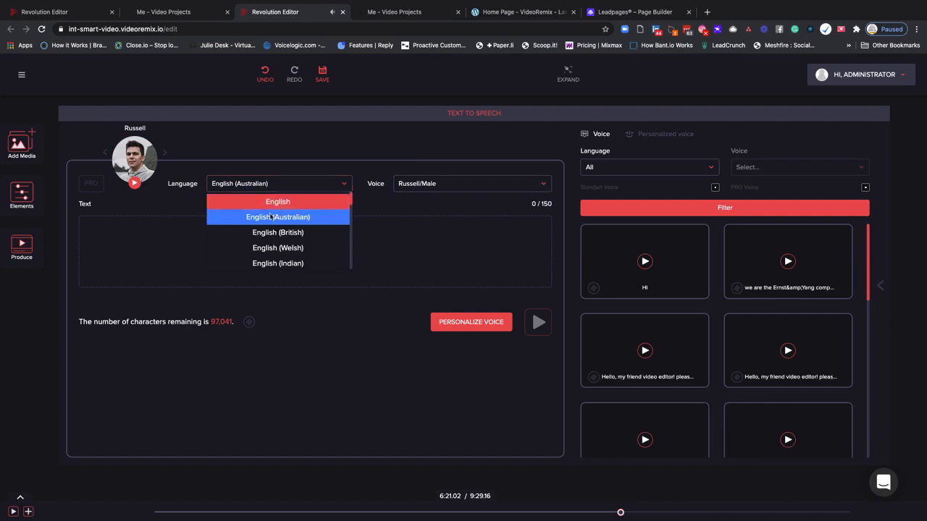
{"action": "left_click", "coordinate": [271, 232]}
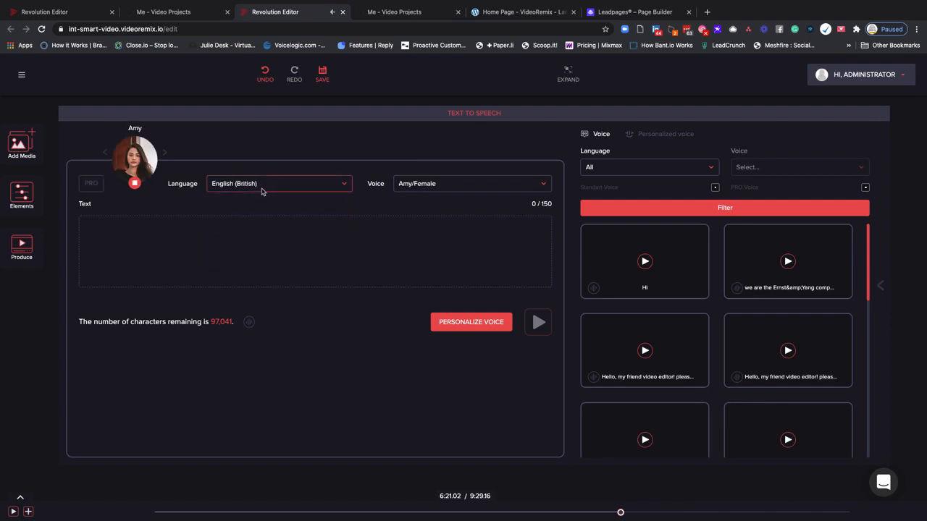
{"action": "left_click", "coordinate": [419, 189]}
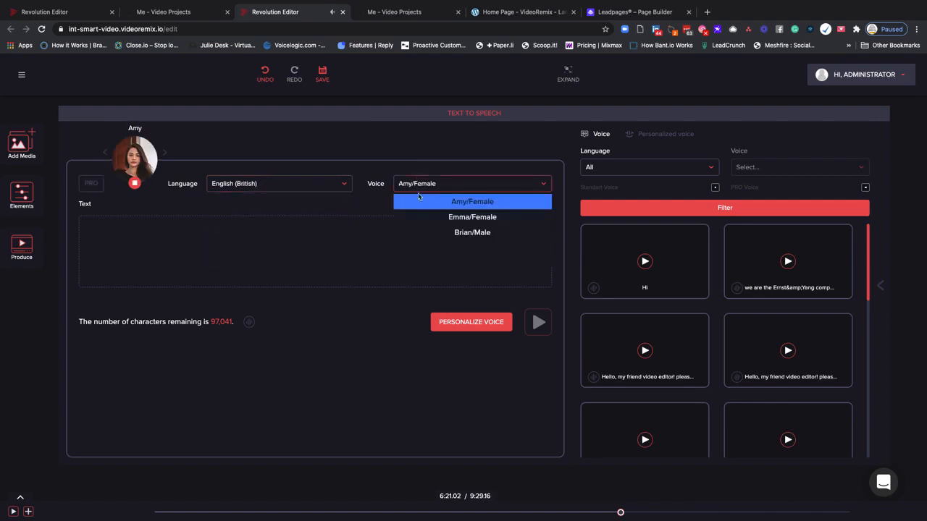
{"action": "left_click", "coordinate": [438, 216]}
{"action": "left_click", "coordinate": [424, 190]}
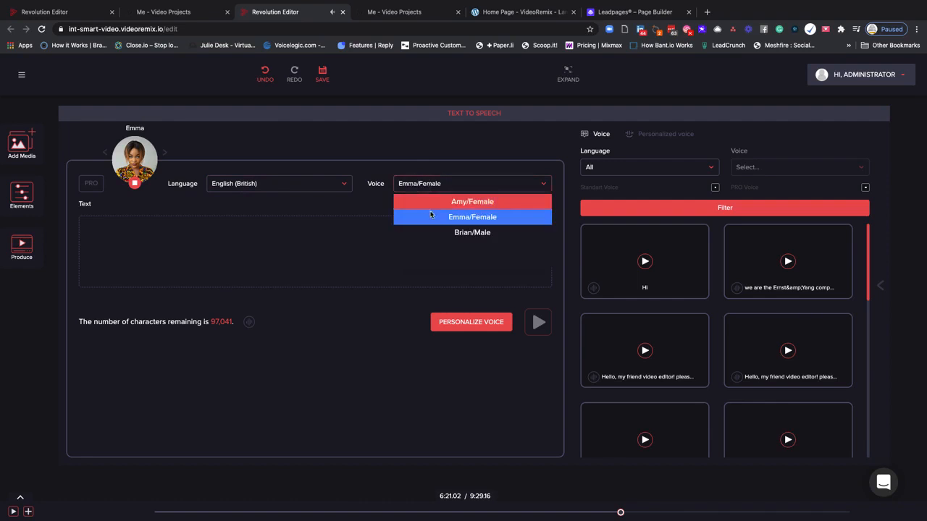
{"action": "left_click", "coordinate": [438, 230]}
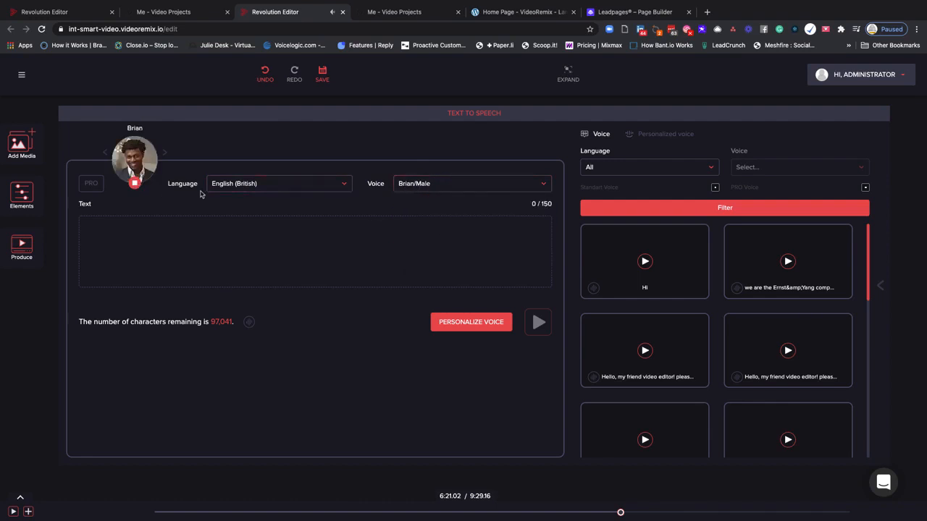
Insert the NAME personalization field into the text-to-speech text
{"action": "left_click", "coordinate": [215, 221]}
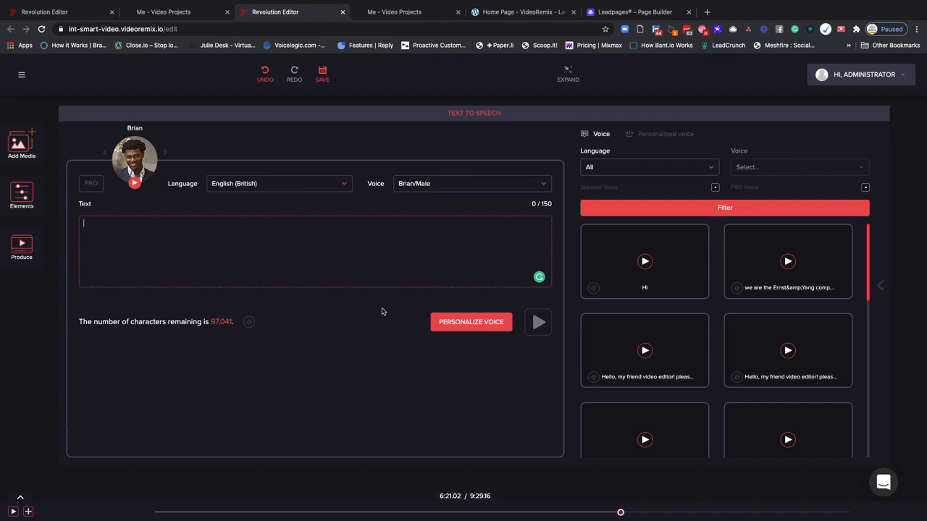
{"action": "left_click", "coordinate": [447, 324]}
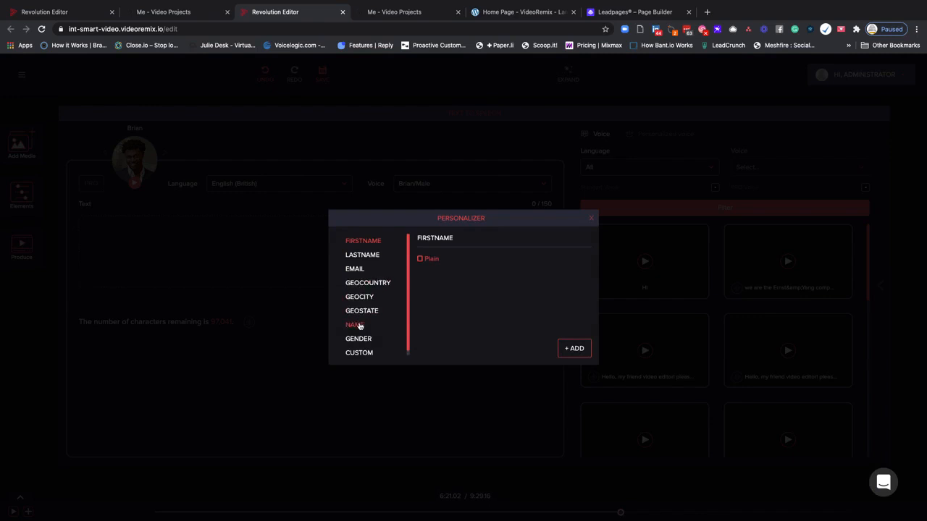
{"action": "scroll", "coordinate": [362, 352], "scroll_direction": "down", "scroll_amount": 1}
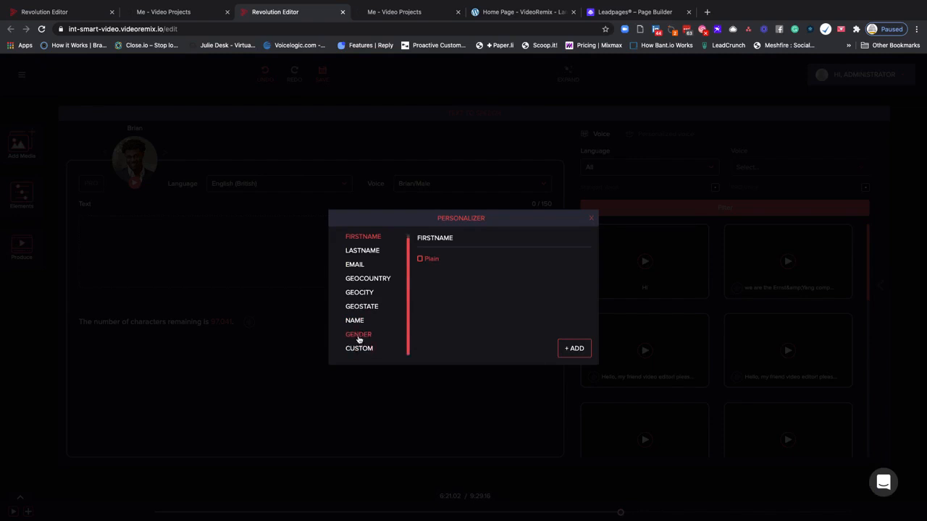
{"action": "scroll", "coordinate": [370, 300], "scroll_direction": "up", "scroll_amount": 1}
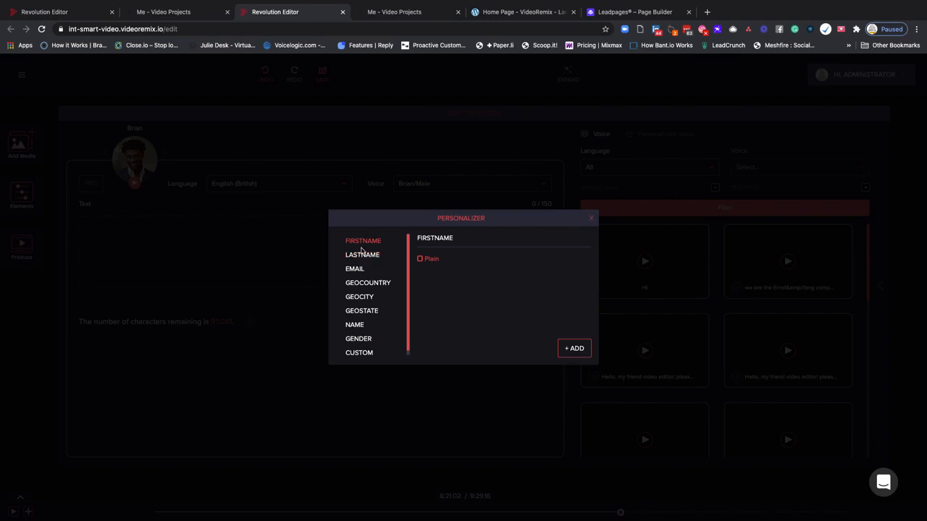
{"action": "left_click", "coordinate": [357, 325]}
{"action": "left_click", "coordinate": [570, 348]}
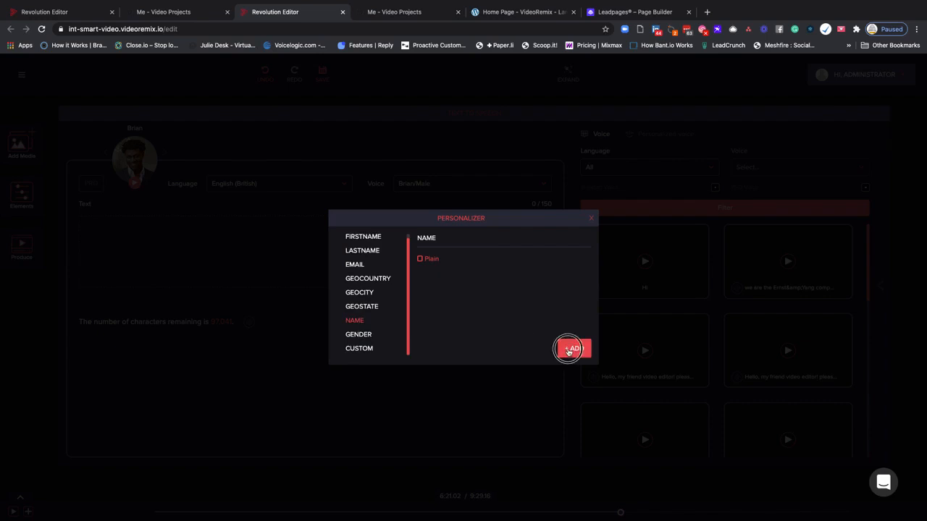
Set the fallback value of the personalized voice to "Friend"
{"action": "left_click", "coordinate": [114, 224]}
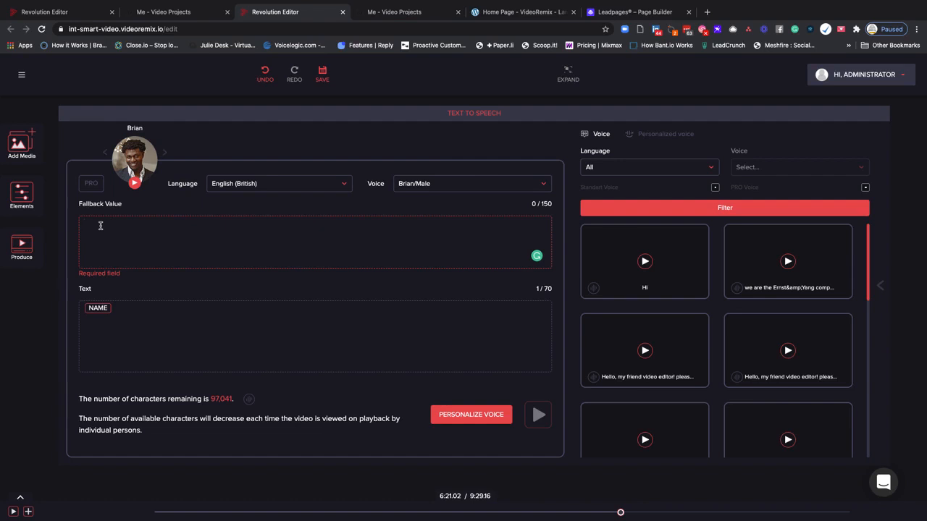
{"action": "left_click", "coordinate": [101, 226]}
{"action": "type", "text": "Friend"}
Add the words "You are the Best" after the NAME field in the speech text
{"action": "left_click", "coordinate": [117, 310]}
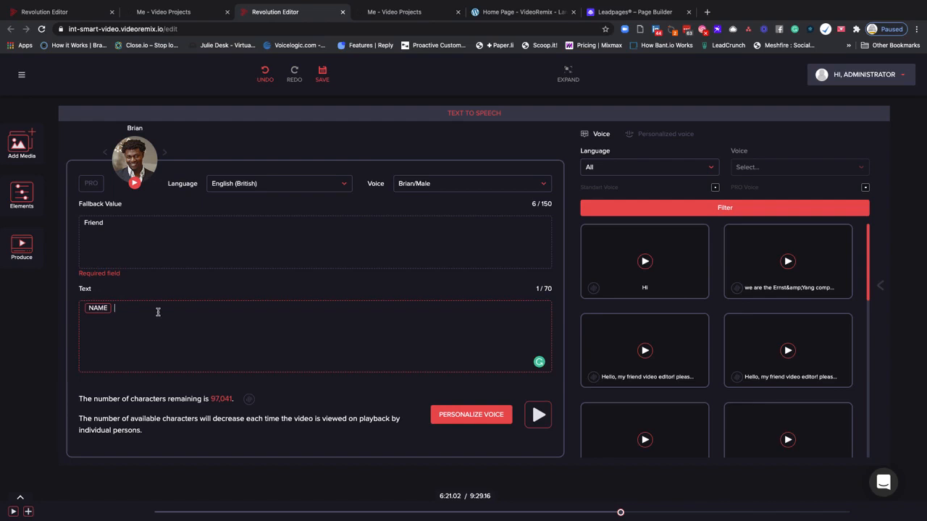
{"action": "type", "text": "You are the Best"}
Turn on the PRO option for the Brian voice, sample it, and try to play the personalized speech
{"action": "left_click", "coordinate": [91, 183]}
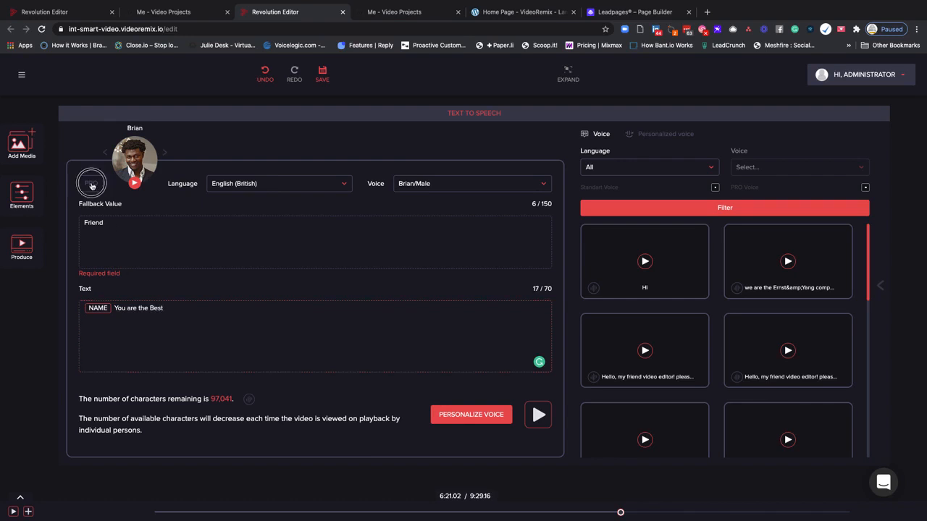
{"action": "left_click", "coordinate": [135, 183]}
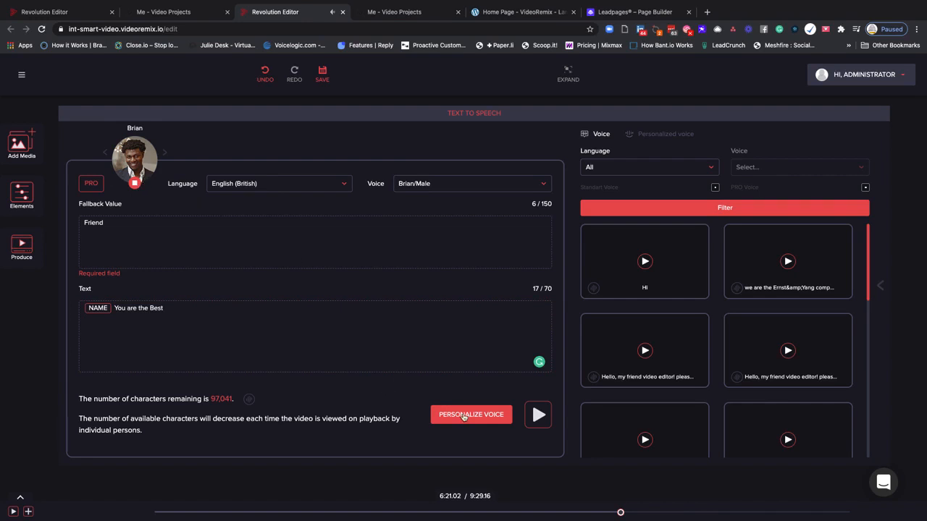
{"action": "left_click", "coordinate": [538, 414]}
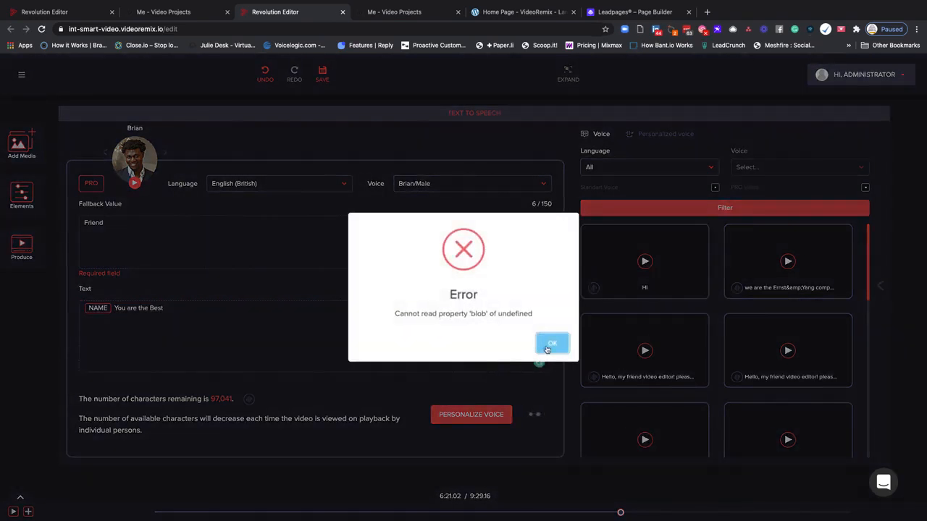
{"action": "left_click", "coordinate": [546, 344]}
Look through the saved standard and personalized voice clips, their filter, and the fields available for voice personalization
{"action": "mouse_move", "coordinate": [687, 262]}
{"action": "scroll", "coordinate": [687, 262], "scroll_direction": "down", "scroll_amount": 3}
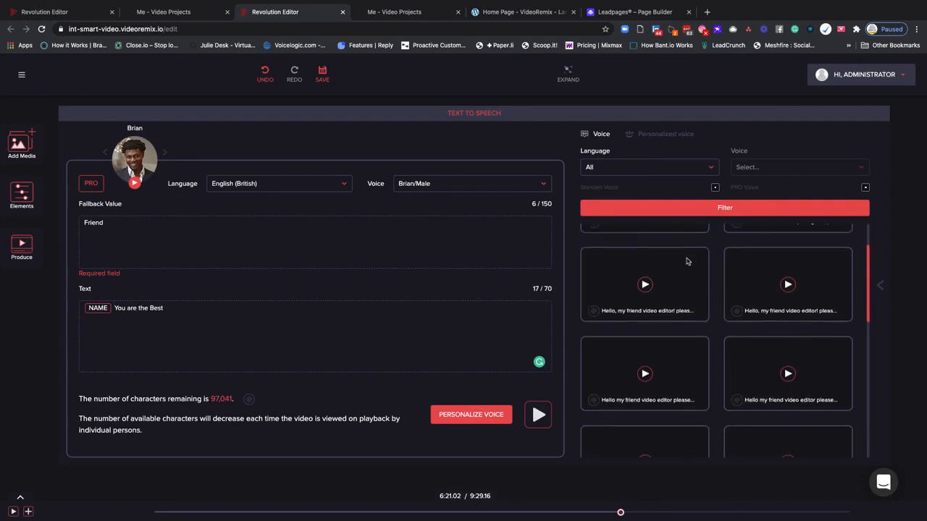
{"action": "scroll", "coordinate": [687, 261], "scroll_direction": "down", "scroll_amount": 5}
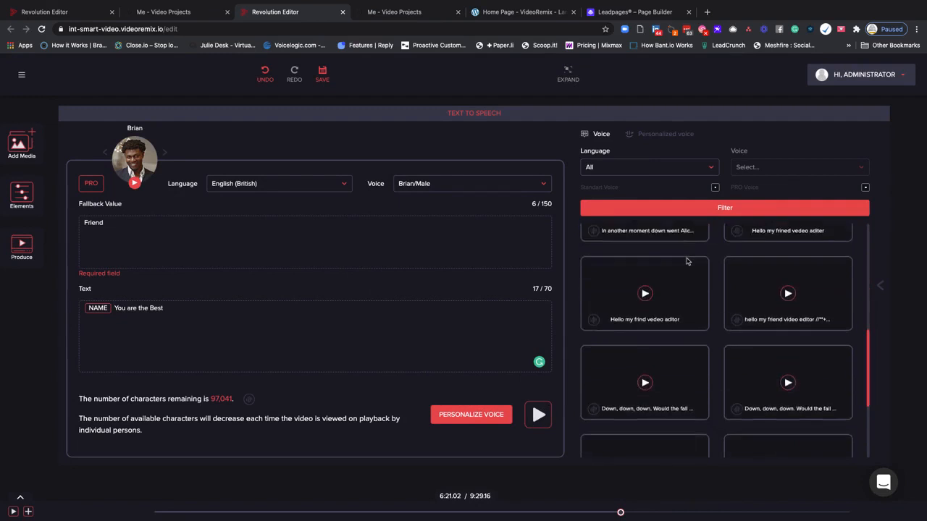
{"action": "scroll", "coordinate": [688, 261], "scroll_direction": "down", "scroll_amount": 2}
{"action": "scroll", "coordinate": [687, 261], "scroll_direction": "up", "scroll_amount": 10}
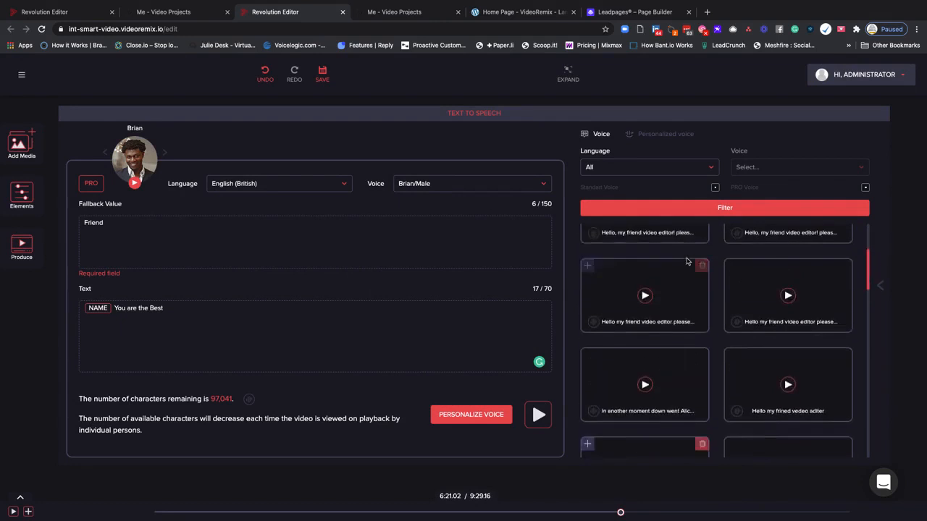
{"action": "scroll", "coordinate": [687, 262], "scroll_direction": "up", "scroll_amount": 1}
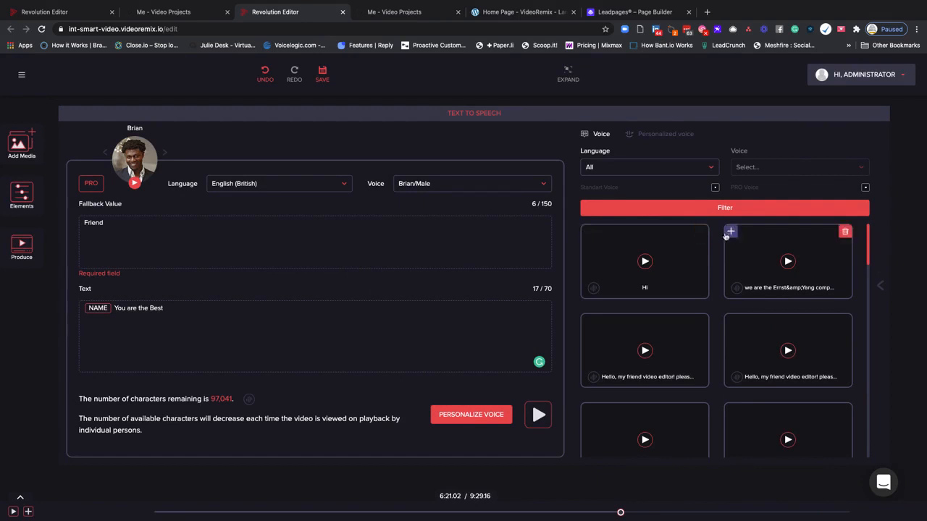
{"action": "left_click", "coordinate": [638, 137]}
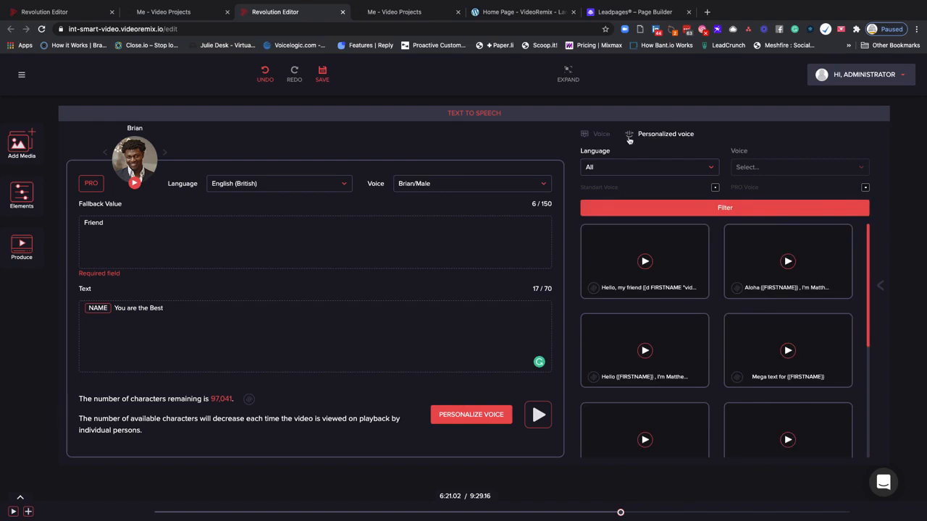
{"action": "left_click", "coordinate": [601, 137]}
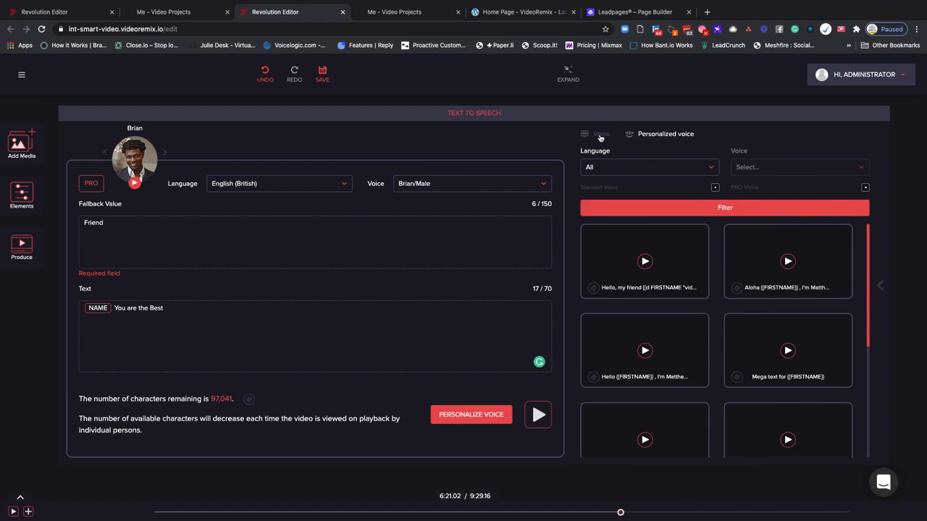
{"action": "left_click", "coordinate": [686, 209]}
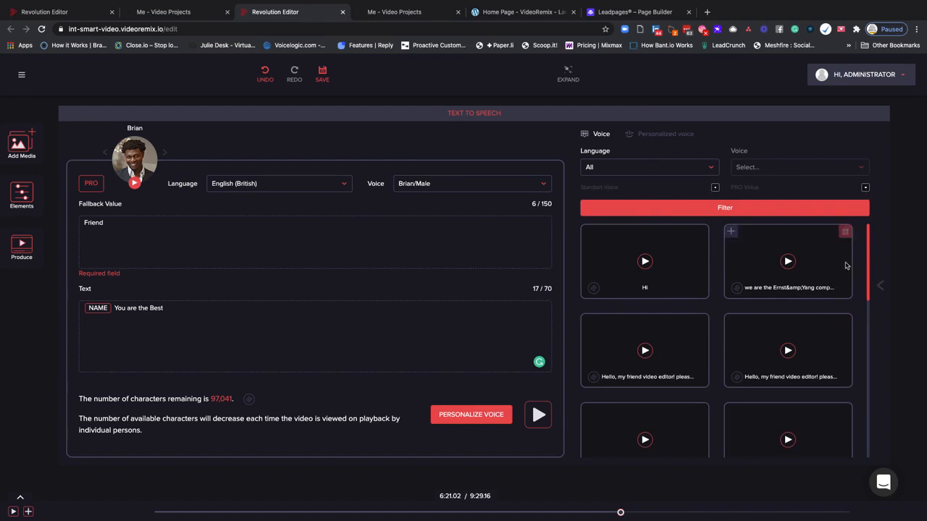
{"action": "left_click_drag", "start_coordinate": [866, 248], "coordinate": [854, 278]}
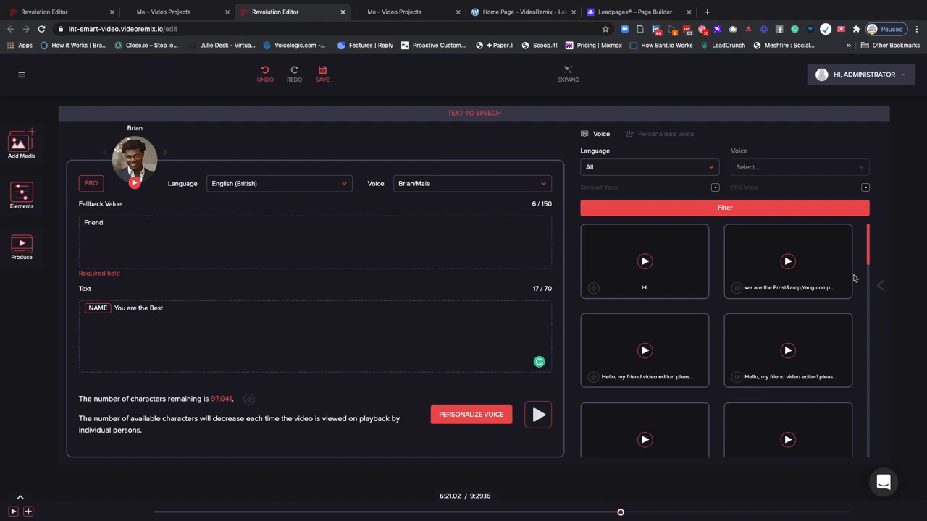
{"action": "left_click", "coordinate": [468, 417]}
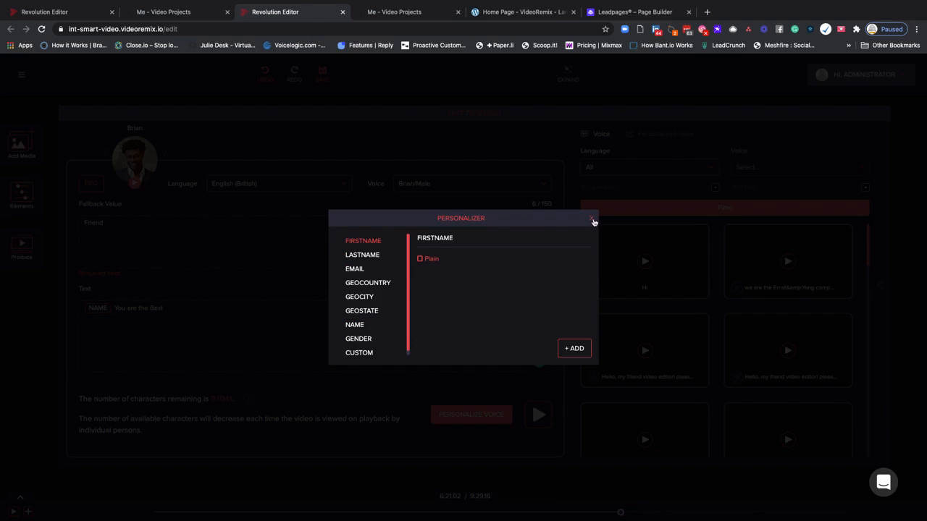
{"action": "left_click", "coordinate": [592, 219]}
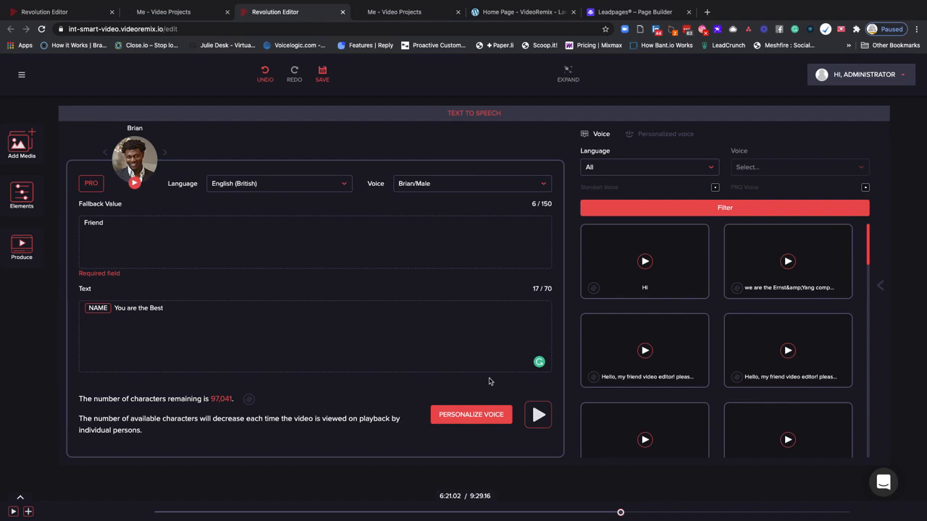
Add the saved "Hi" voice clip at the playhead and expand the timeline
{"action": "mouse_move", "coordinate": [592, 262]}
{"action": "left_click", "coordinate": [587, 232]}
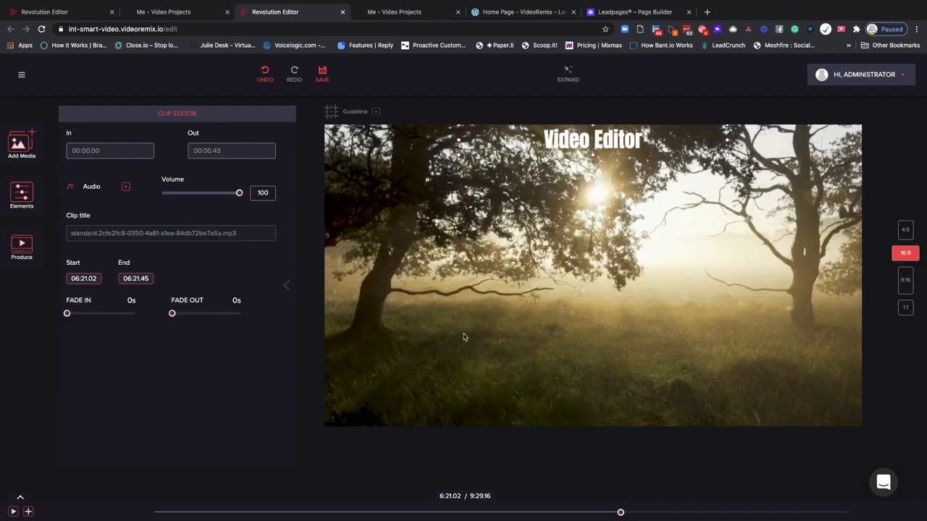
{"action": "left_click", "coordinate": [21, 497]}
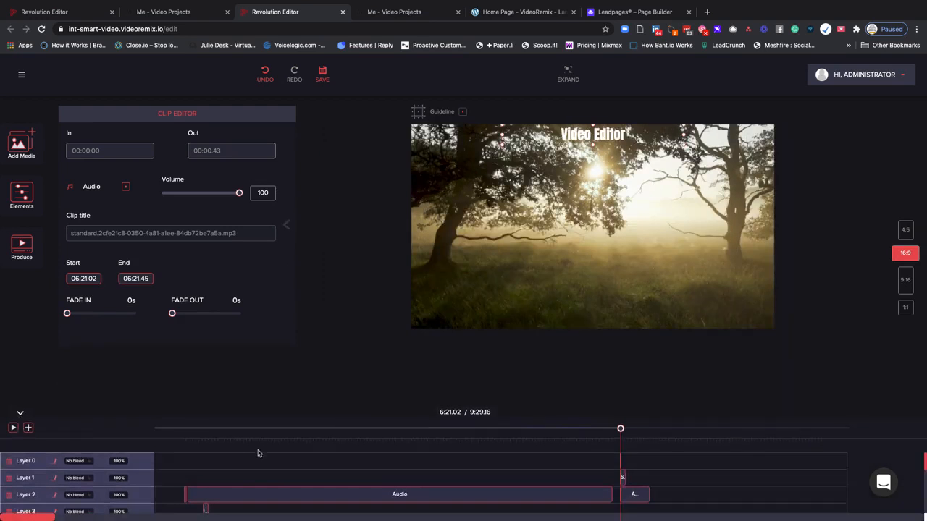
Open the produce options and title the video "Text To Speech Example"
{"action": "left_click", "coordinate": [22, 246]}
{"action": "left_click", "coordinate": [405, 133]}
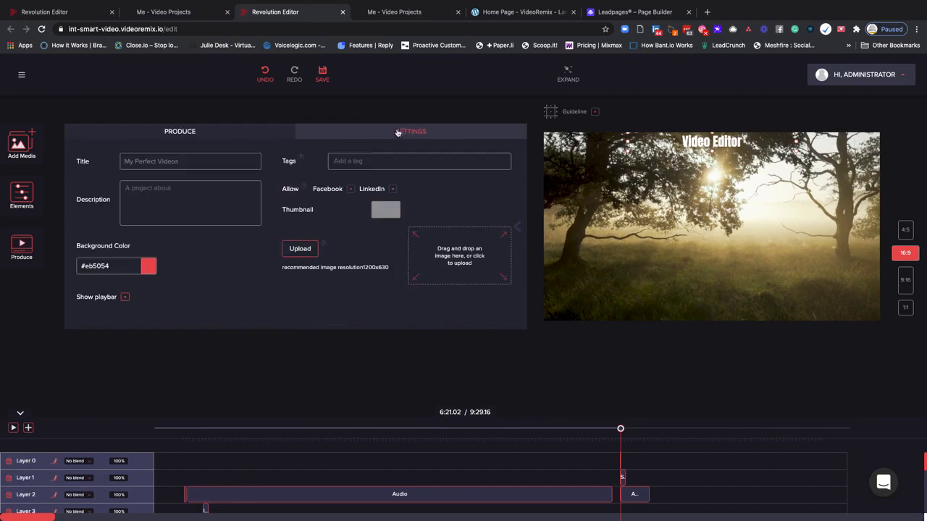
{"action": "left_click", "coordinate": [152, 162]}
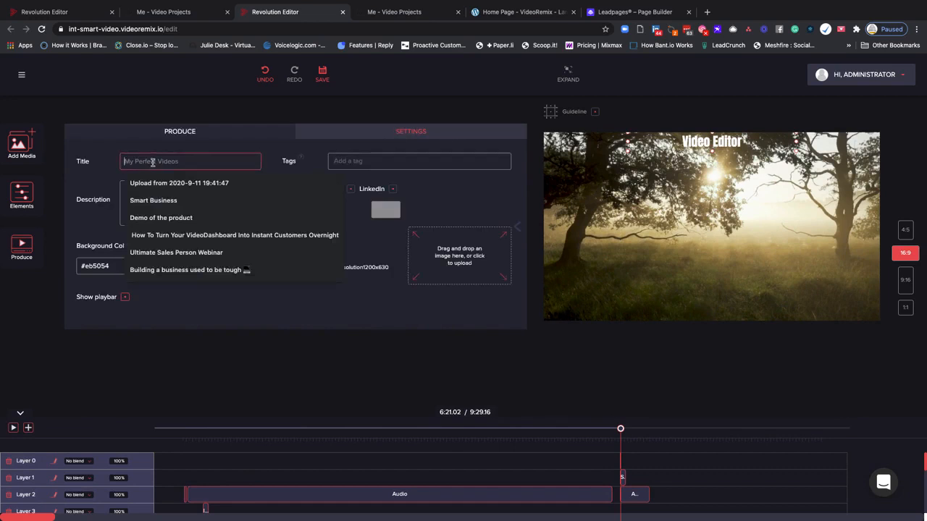
{"action": "type", "text": "Tex"}
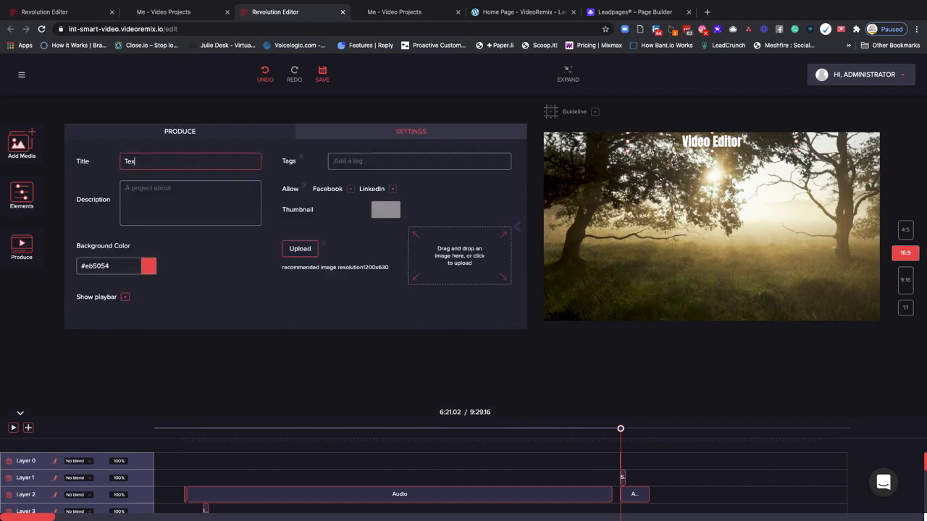
{"action": "type", "text": "t To Speech Example"}
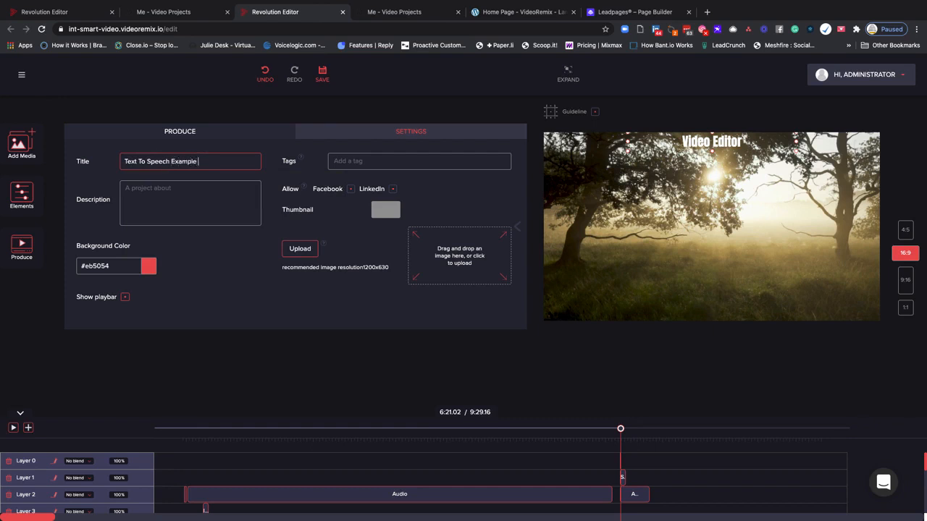
Copy the video title into the description and toggle the Facebook sharing option
{"action": "left_click", "coordinate": [130, 194]}
{"action": "left_click_drag", "start_coordinate": [199, 161], "coordinate": [96, 158]}
{"action": "key", "text": "ctrl+c"}
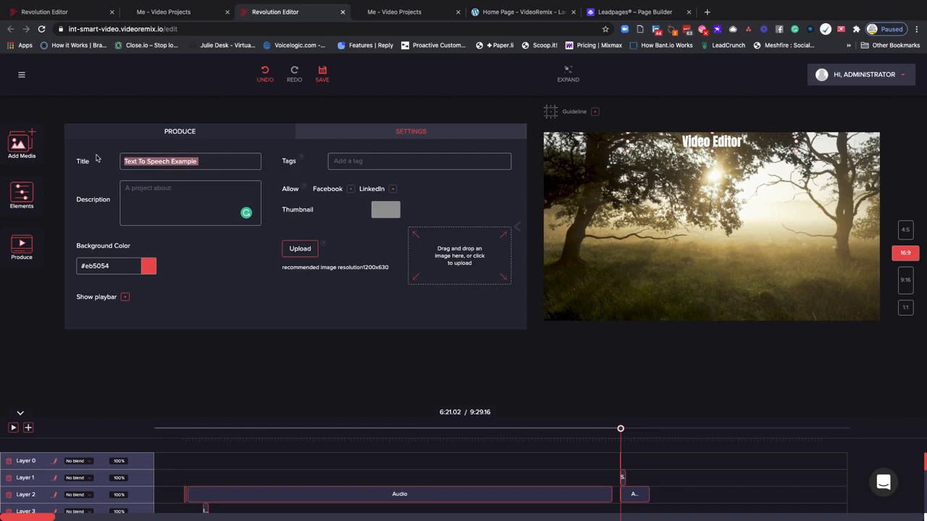
{"action": "right_click", "coordinate": [137, 197]}
{"action": "left_click", "coordinate": [156, 261]}
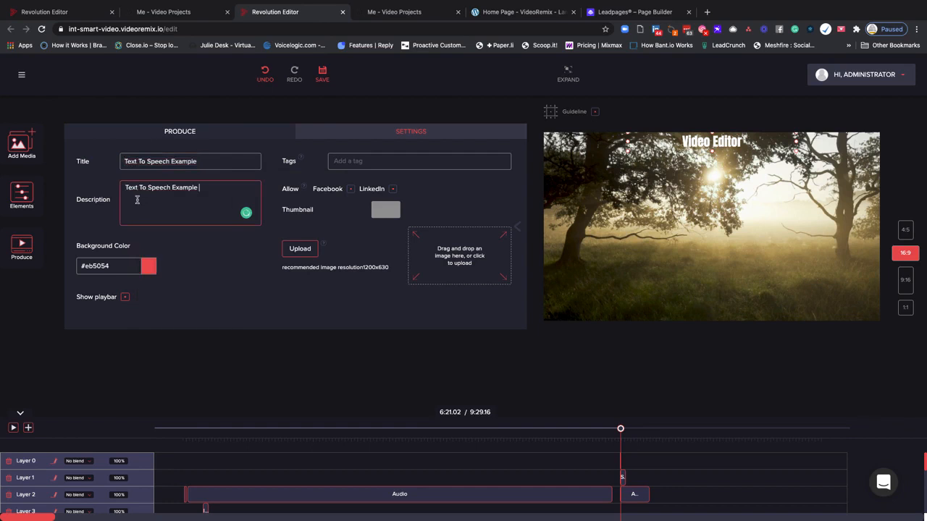
{"action": "left_click", "coordinate": [351, 189]}
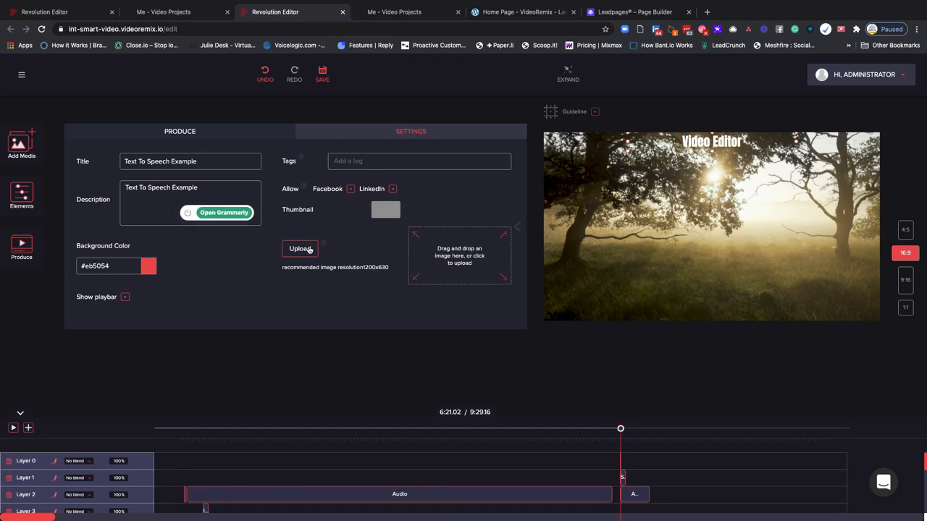
{"action": "left_click", "coordinate": [249, 253]}
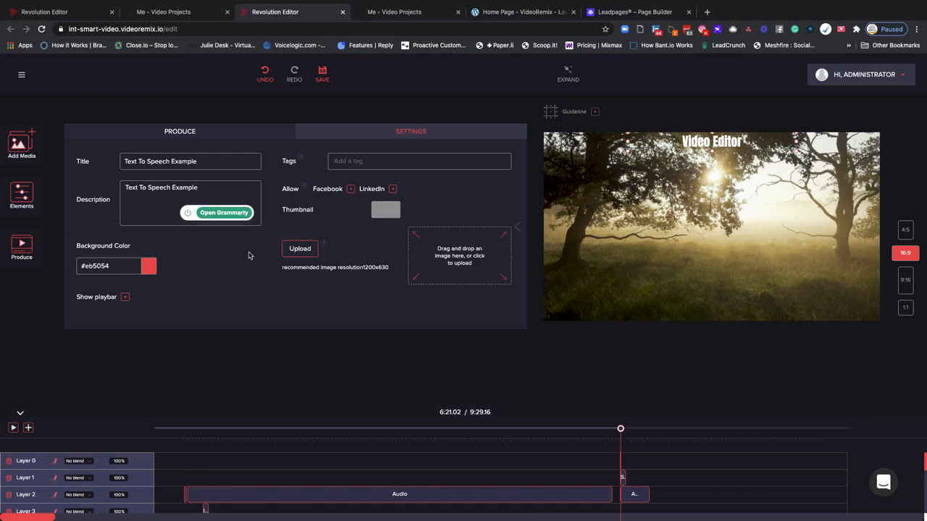